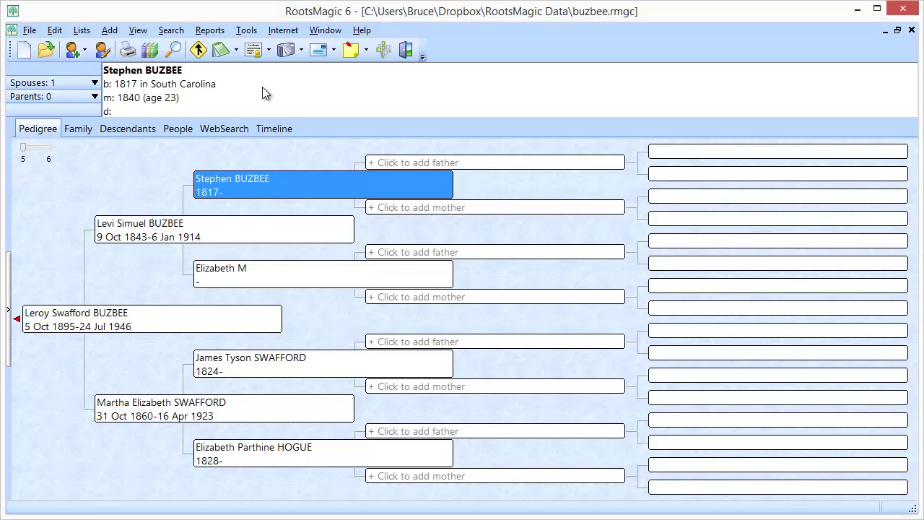
- Open the GenSmarts research suggestions for the selected person and preview the Arkansas land, marriage, Orangeburg death and 1840 census suggestions
left_click(246, 32)
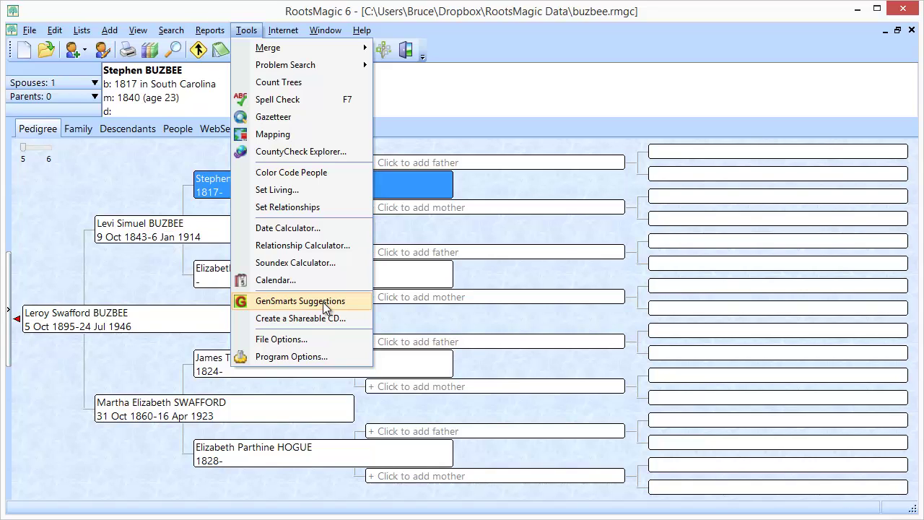
left_click(324, 308)
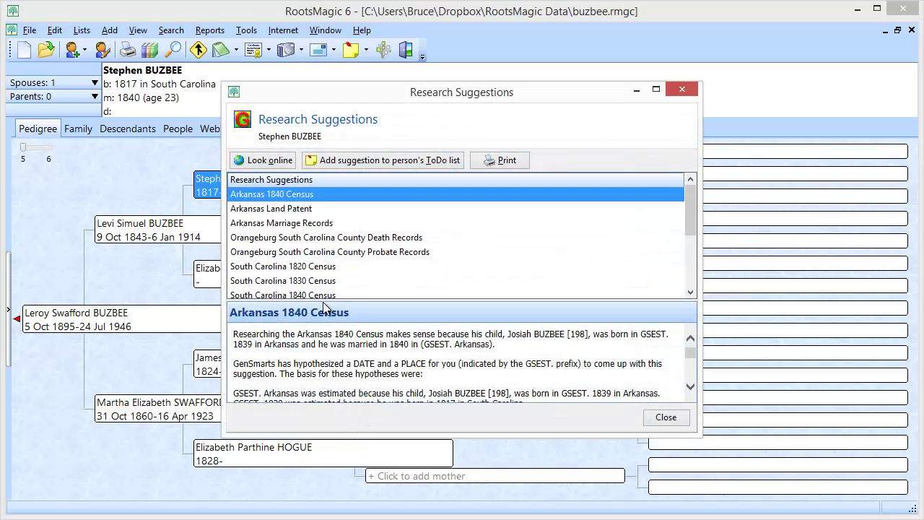
left_click(300, 209)
left_click(303, 224)
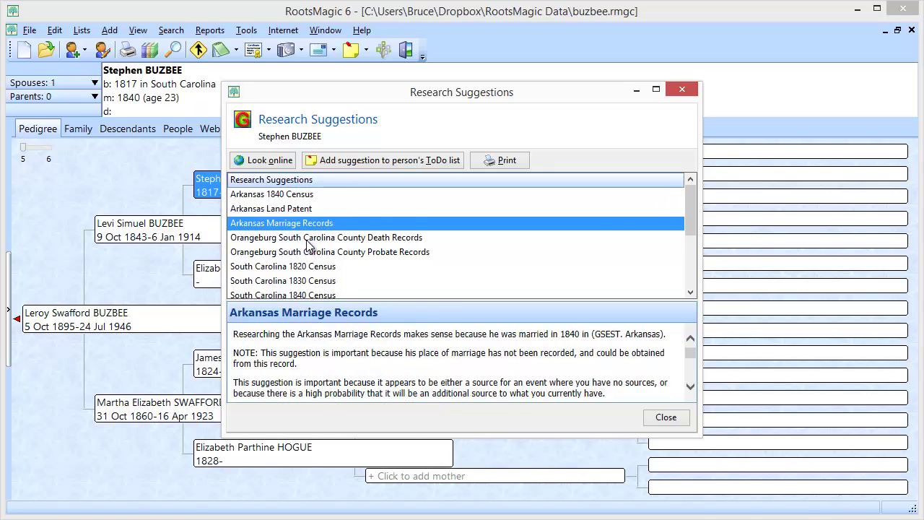
left_click(307, 238)
left_click(285, 197)
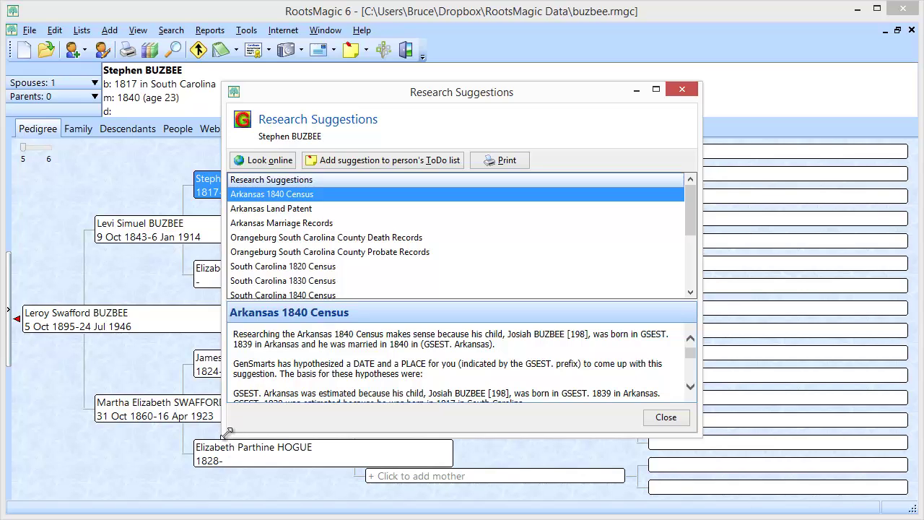
- Enlarge the Research Suggestions window and read the Arkansas 1840 Census suggestion through to its research locations
left_click_drag(225, 434, 54, 482)
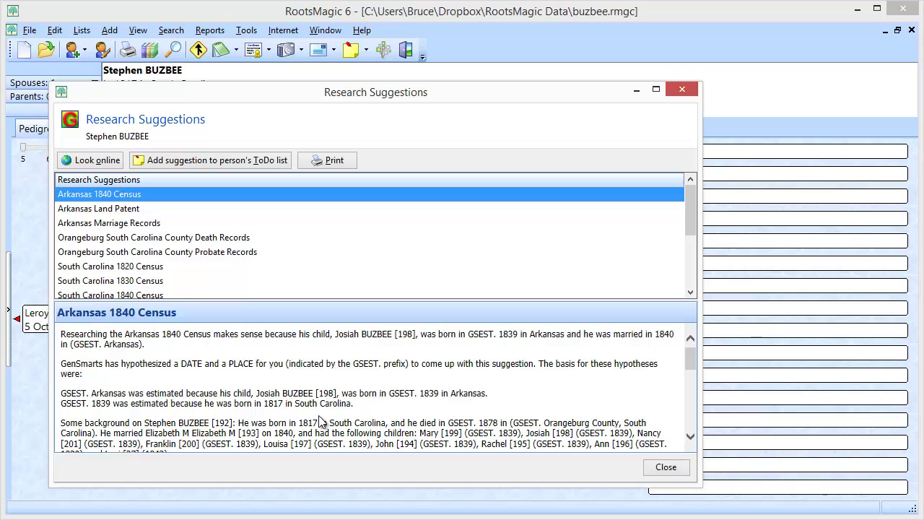
left_click_drag(692, 360, 704, 395)
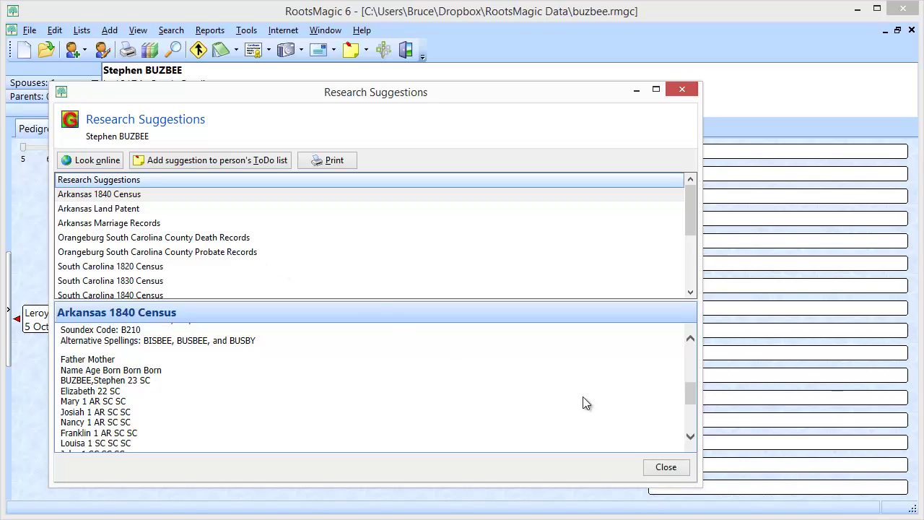
left_click_drag(692, 394, 678, 411)
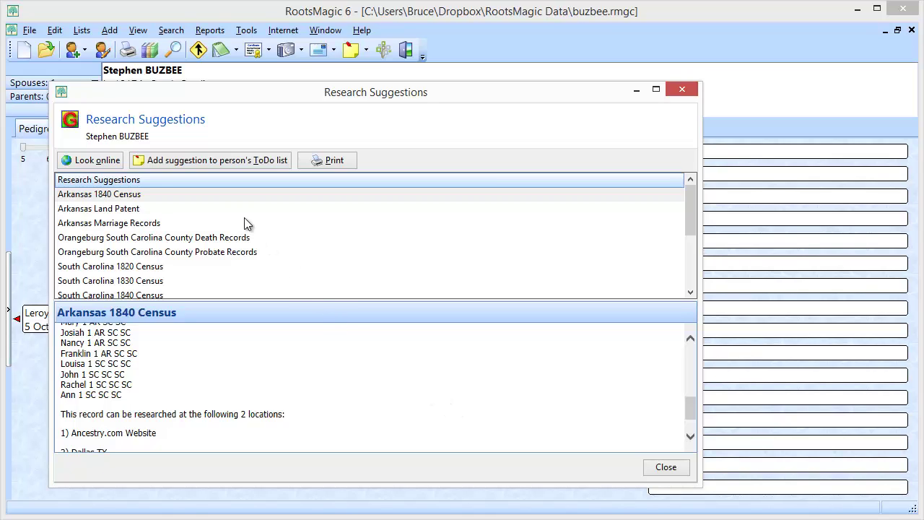
left_click(224, 195)
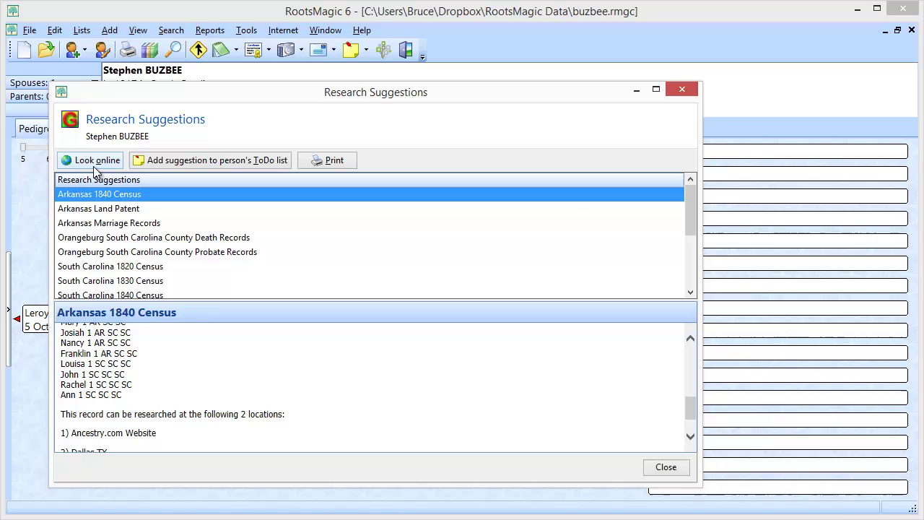
- Read the Orangeburg South Carolina County Probate Records suggestion to its end, and return to Arkansas 1840 Census
left_click(119, 252)
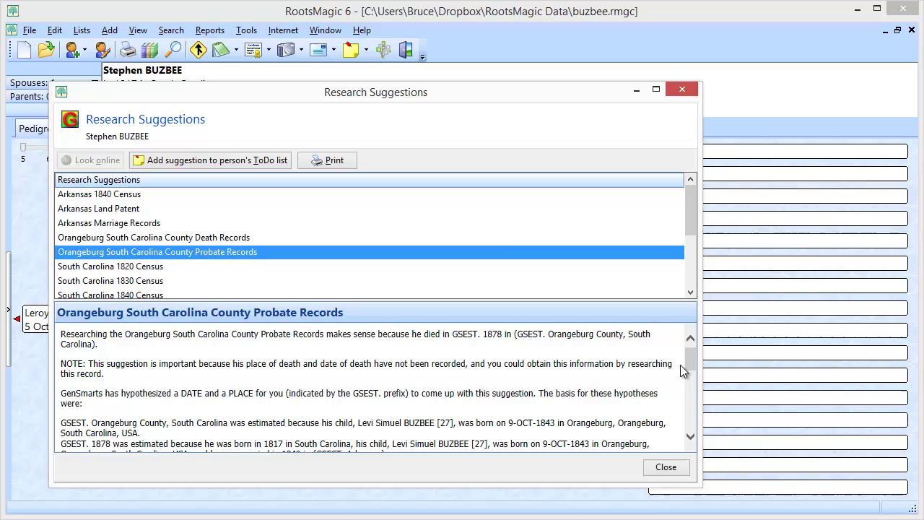
left_click_drag(693, 358, 692, 422)
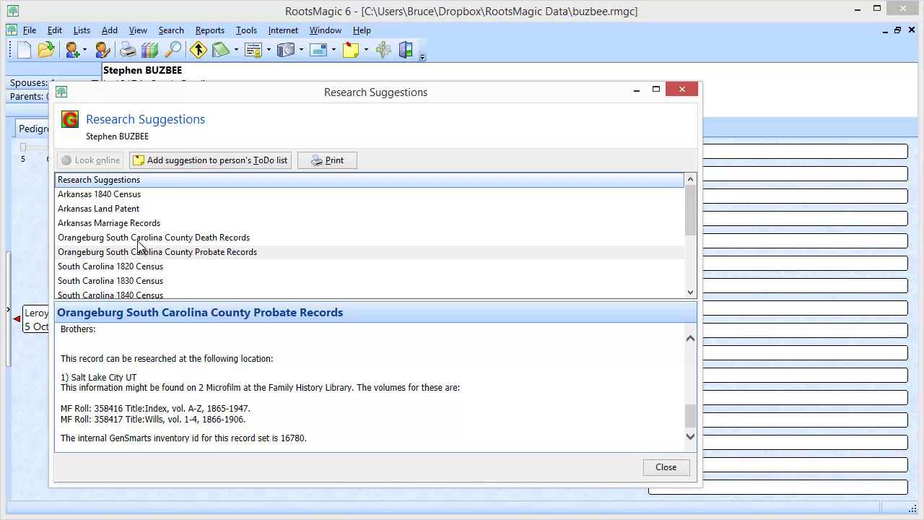
left_click(133, 195)
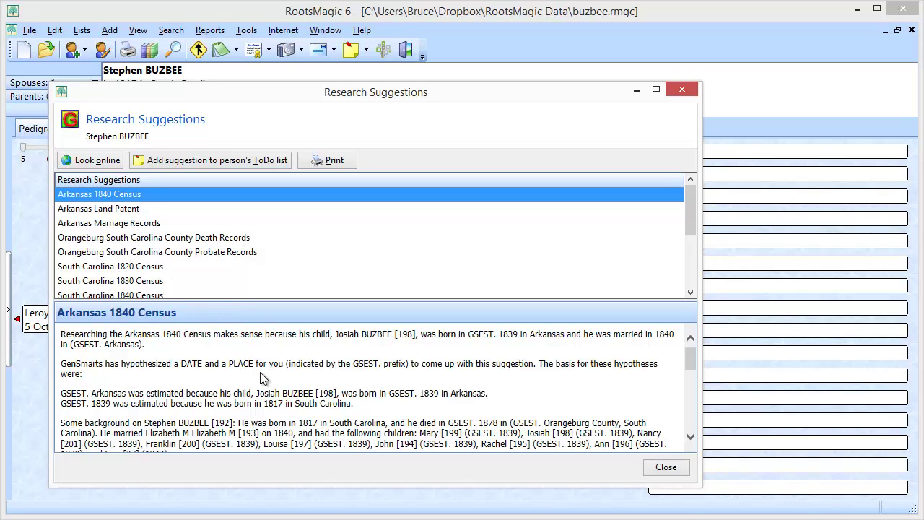
- Generate a printable Research Suggestions report including preparer information, and enlarge the report viewer to nearly fill the screen
left_click(333, 161)
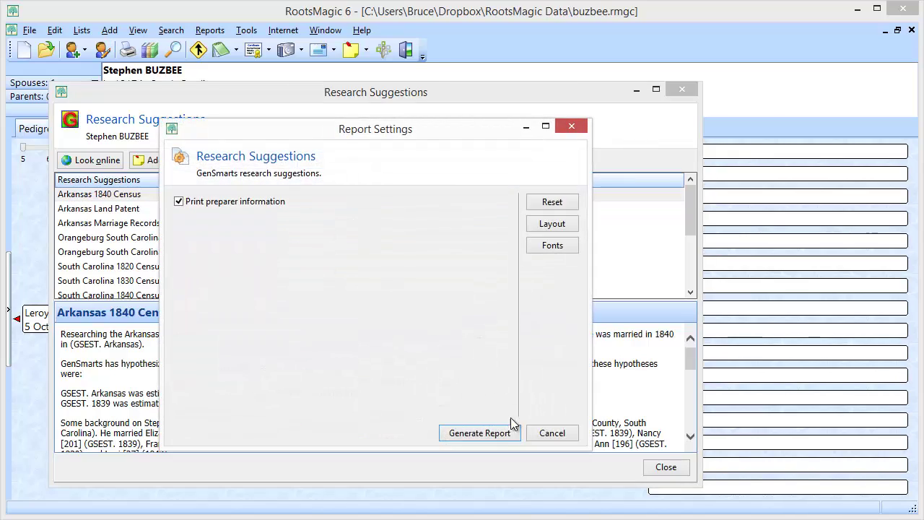
left_click(494, 433)
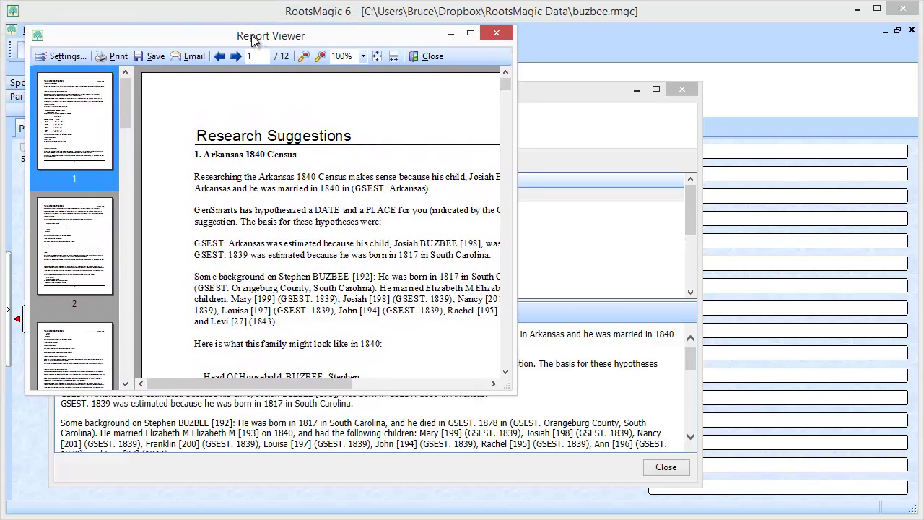
left_click_drag(253, 37, 238, 20)
left_click_drag(491, 371, 898, 506)
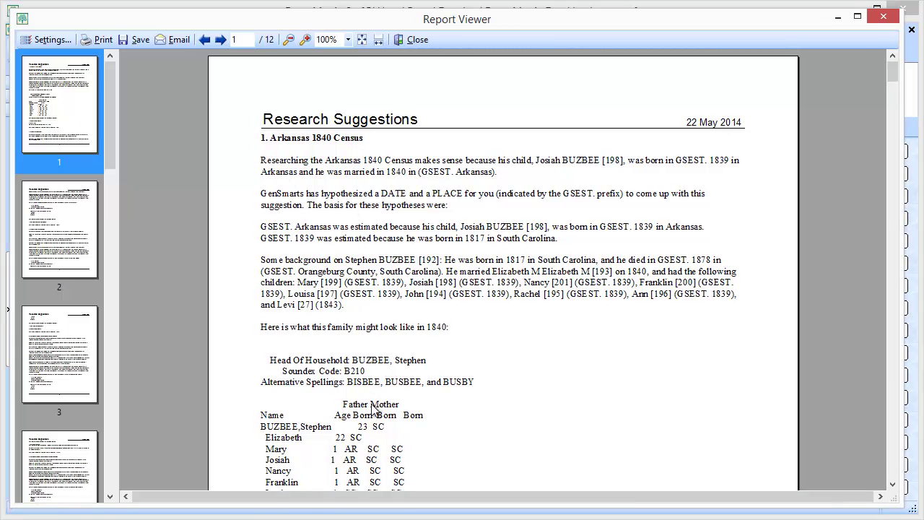
- Read through the report from the Arkansas 1840 Census to the South Carolina 1850 Census suggestion, and close the report
scroll(376, 404, "down", 15)
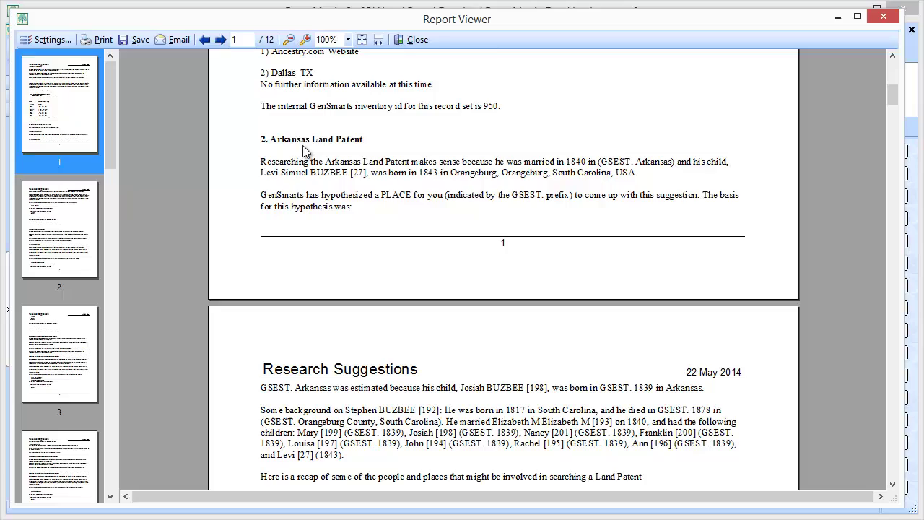
scroll(310, 191, "down", 5)
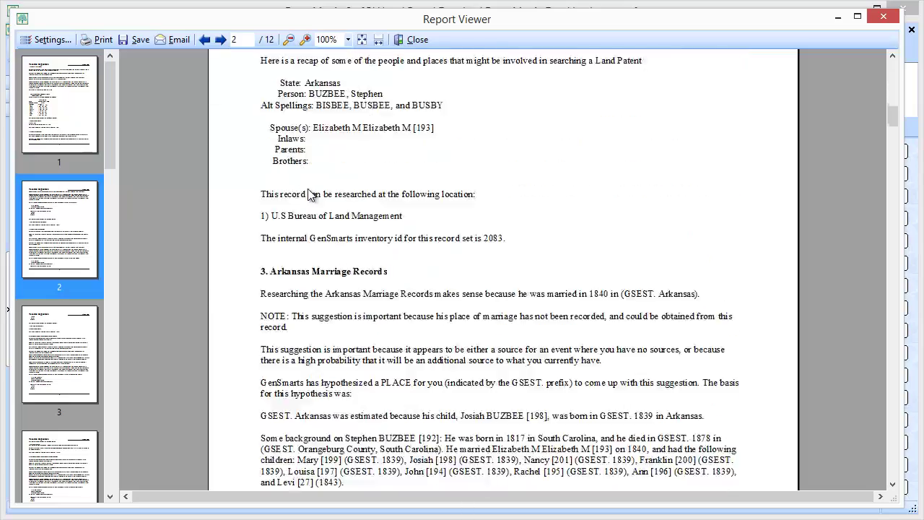
scroll(310, 195, "down", 11)
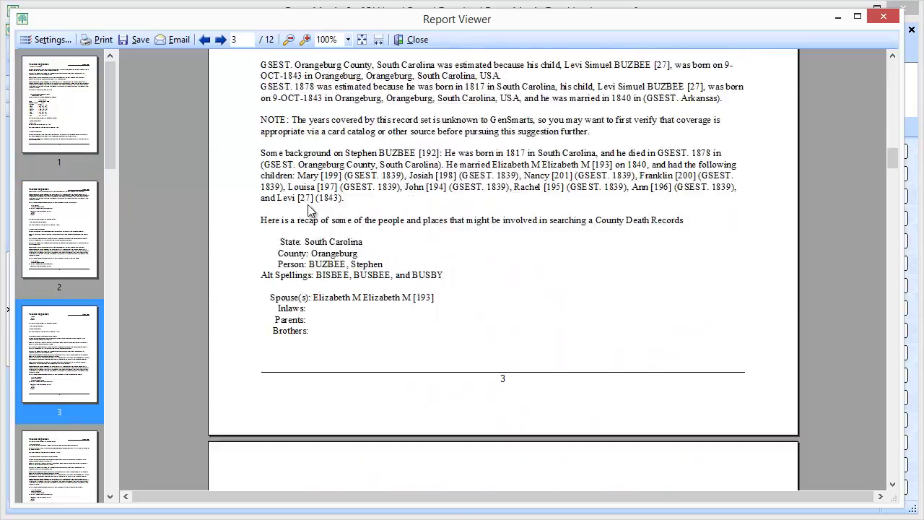
scroll(311, 209, "down", 10)
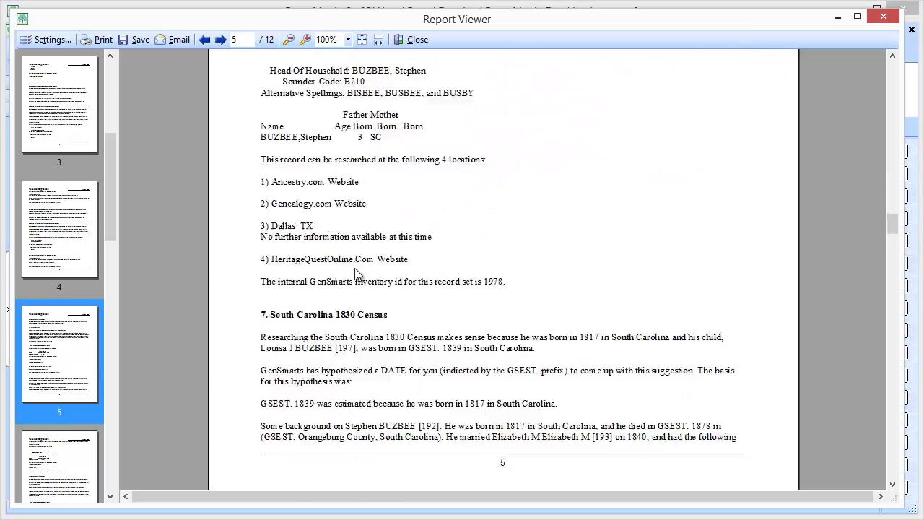
scroll(355, 273, "down", 15)
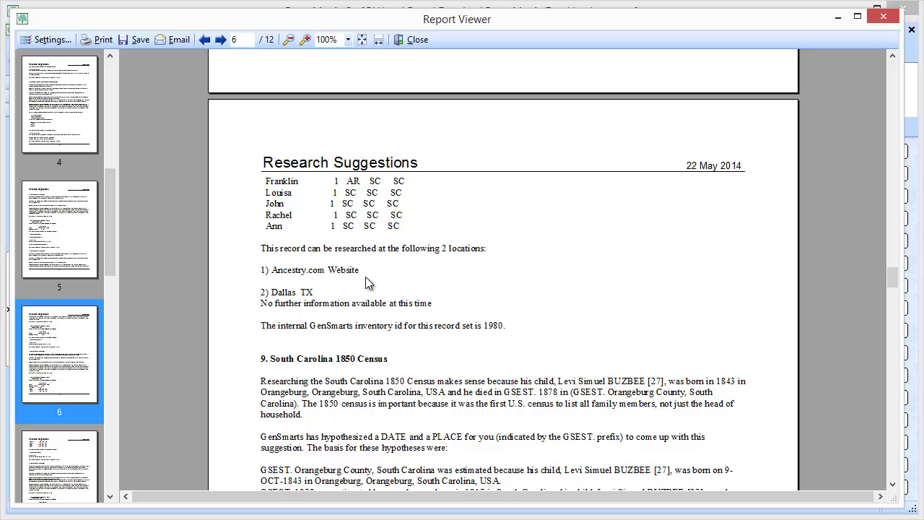
scroll(399, 301, "down", 6)
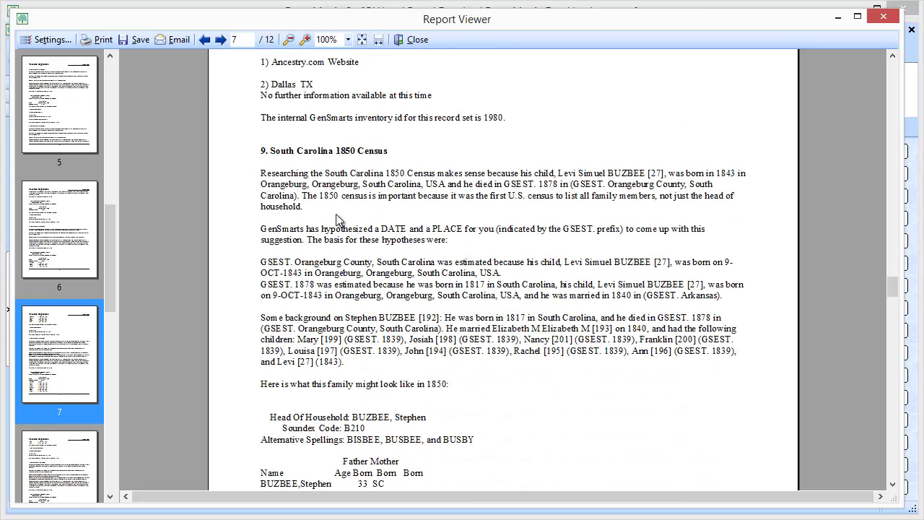
left_click(416, 41)
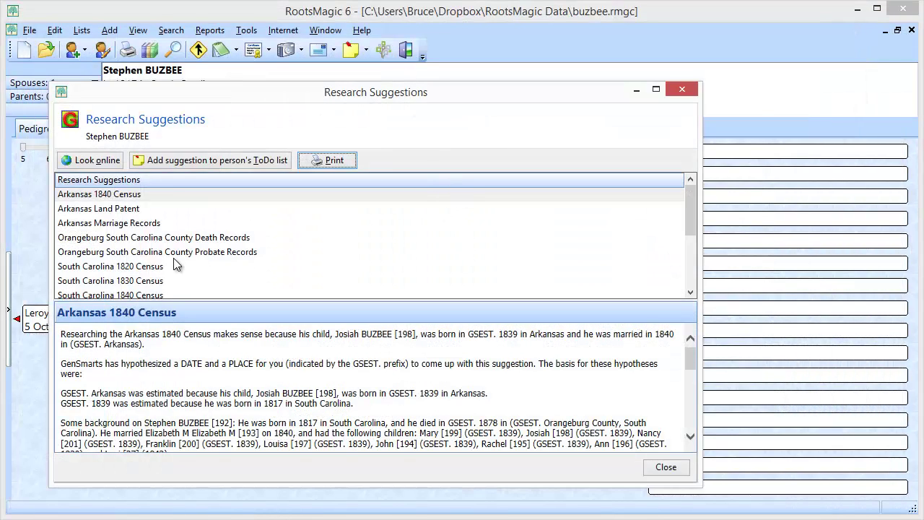
- Preview the Arkansas Marriage Records suggestion, and look up the Arkansas Land Patent suggestion online
left_click(130, 223)
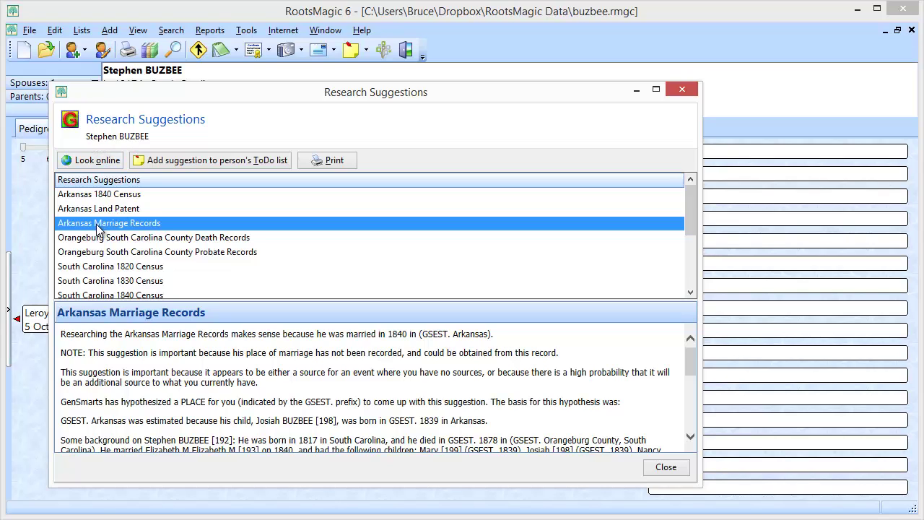
left_click(144, 214)
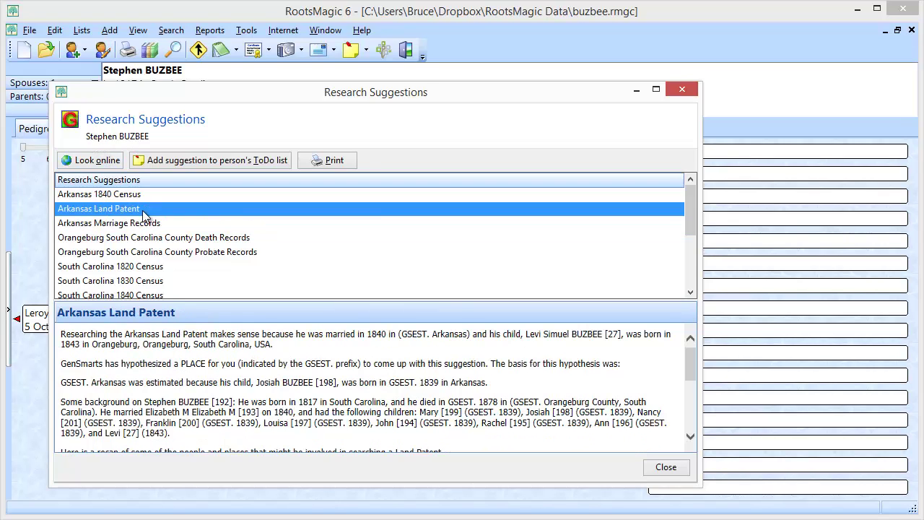
left_click(96, 162)
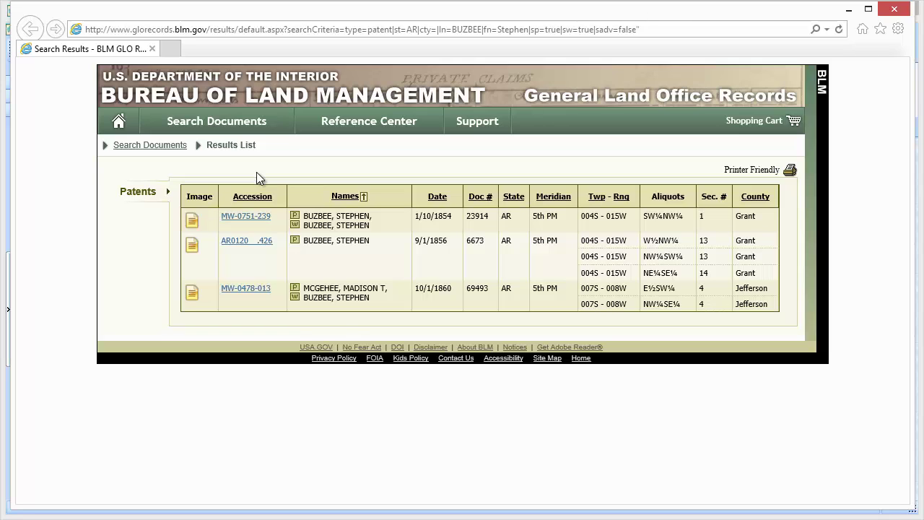
- Open the image of the patent dated 1/10/1854, read the scanned warrant, and close the browser
left_click(191, 224)
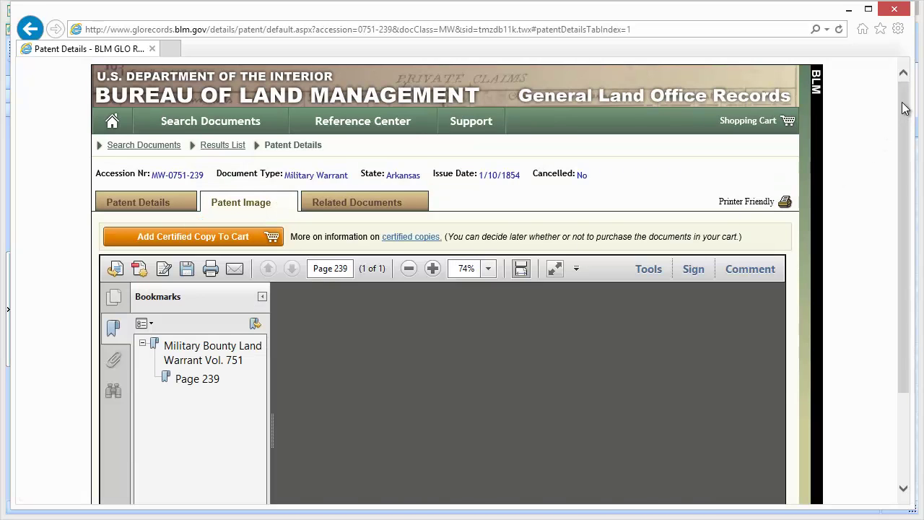
left_click_drag(906, 110, 914, 186)
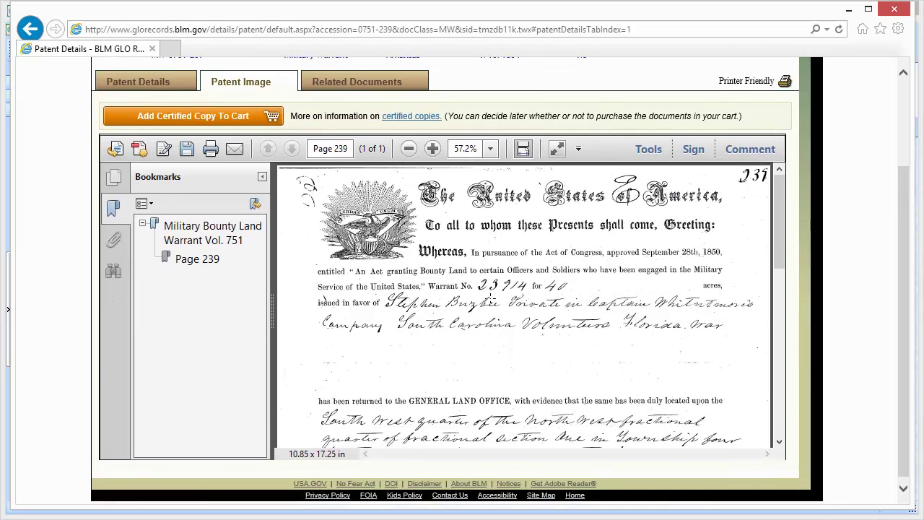
left_click_drag(776, 216, 764, 189)
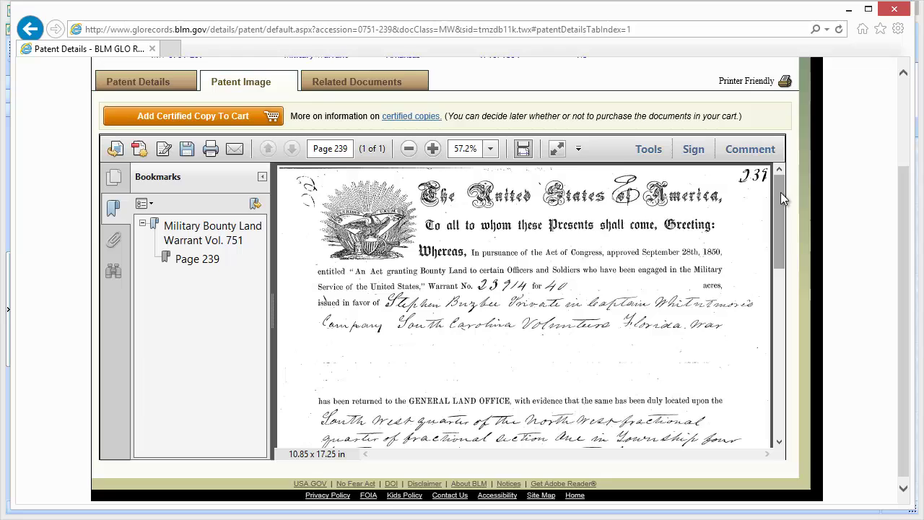
left_click_drag(777, 194, 773, 232)
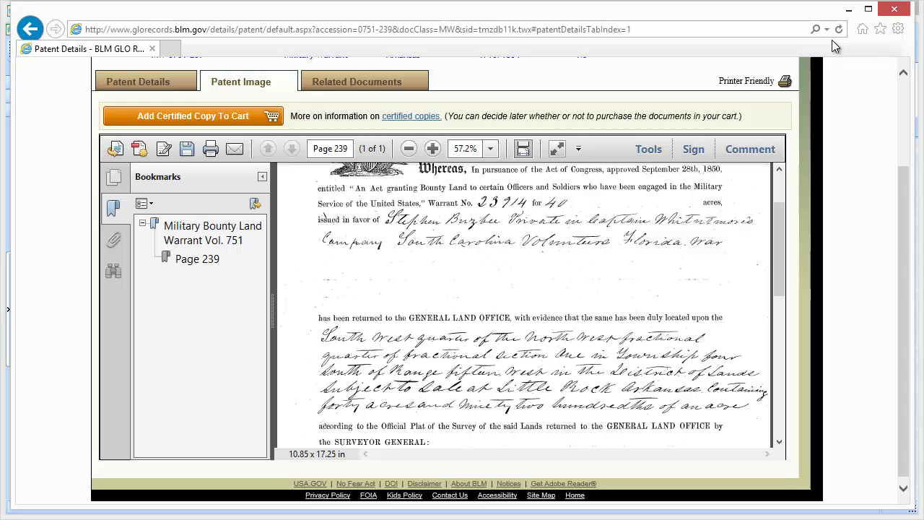
left_click(893, 10)
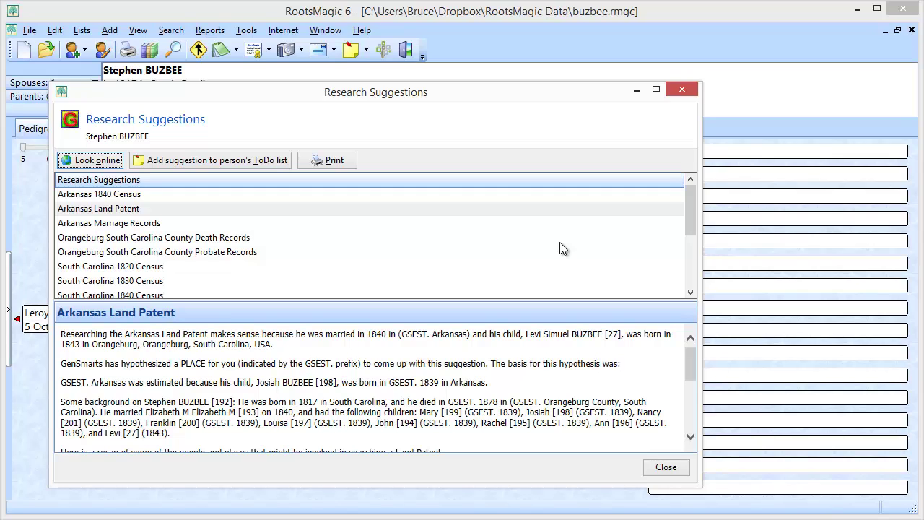
- Look up the South Carolina Death Records suggestion online
left_click_drag(691, 214, 694, 264)
left_click(112, 282)
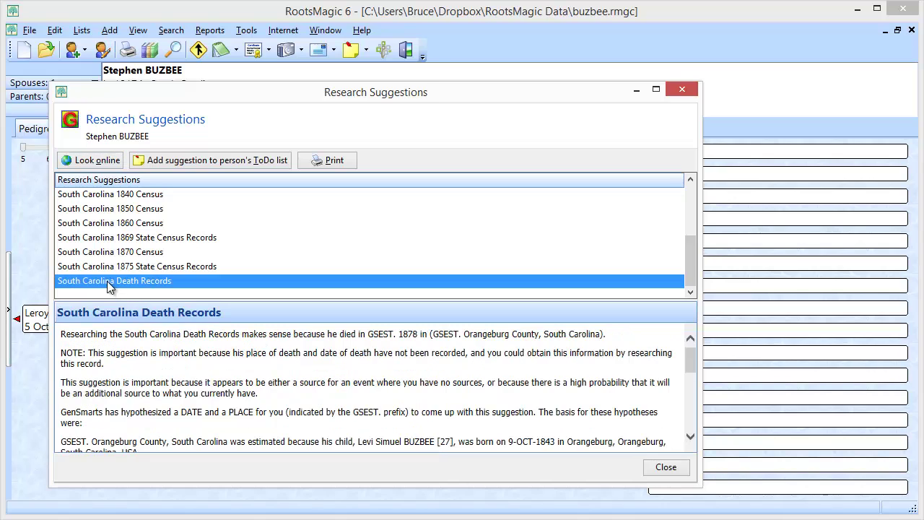
left_click(88, 160)
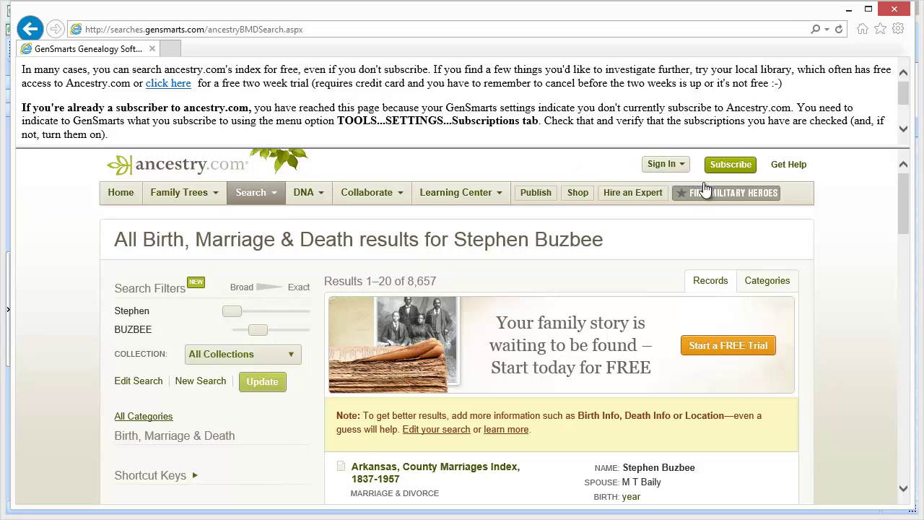
- Open the Arkansas Find A Grave Index record for the 28 Apr 1817 birth and 17 Oct 1890 death, and read its details
left_click_drag(910, 224, 910, 288)
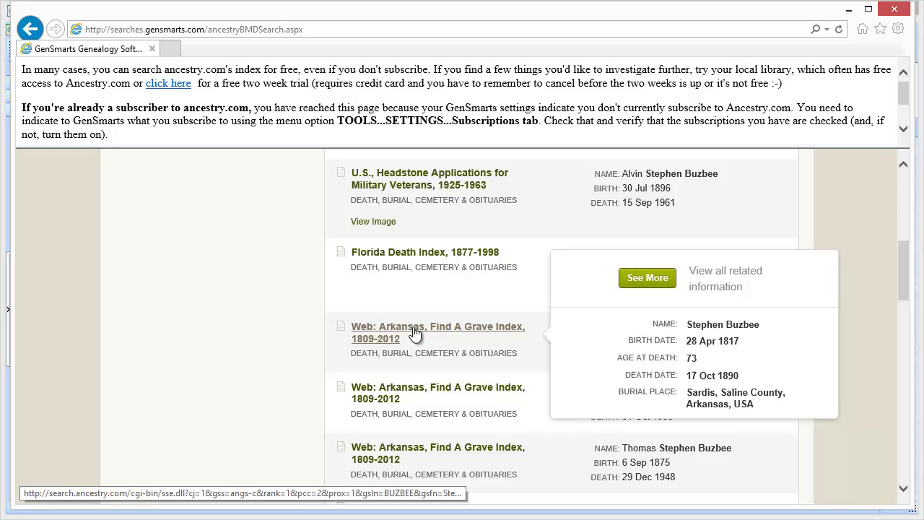
left_click(416, 333)
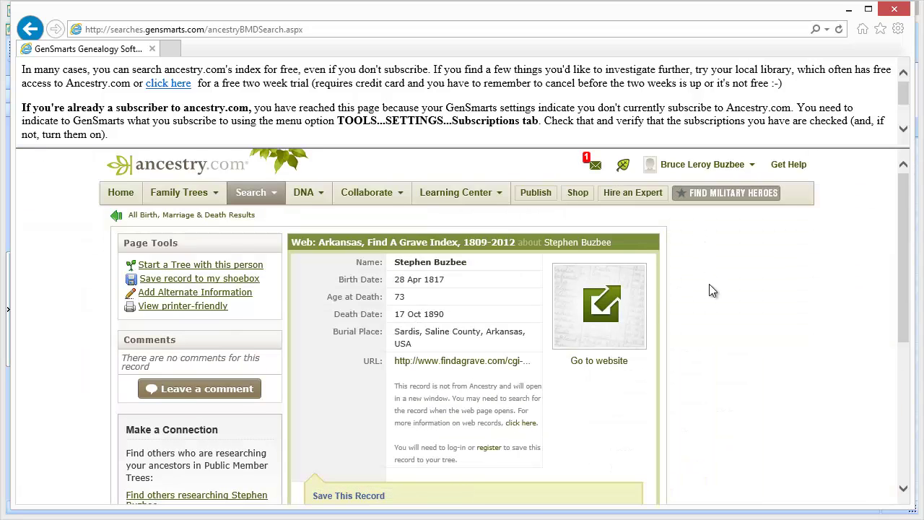
scroll(709, 296, "down", 2)
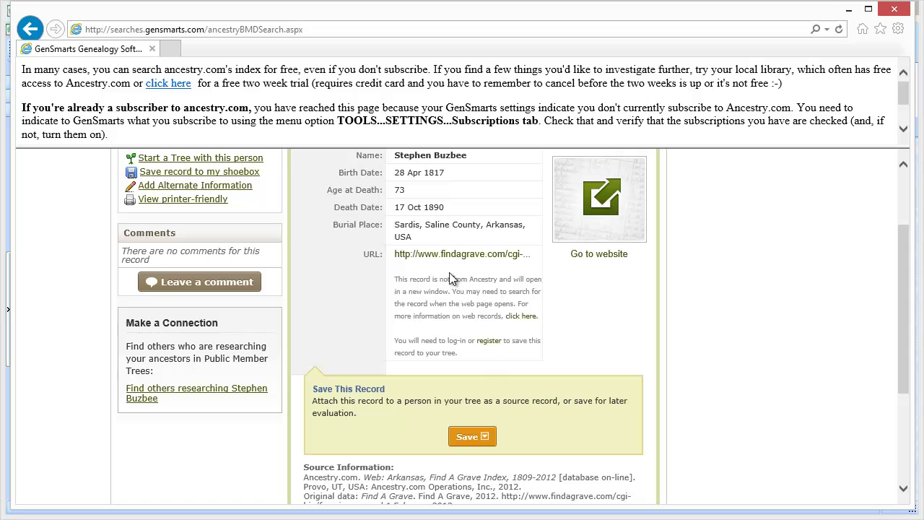
- Open the record's linked Find A Grave memorial website, examine the headstone photo, and close all browser tabs
left_click(451, 254)
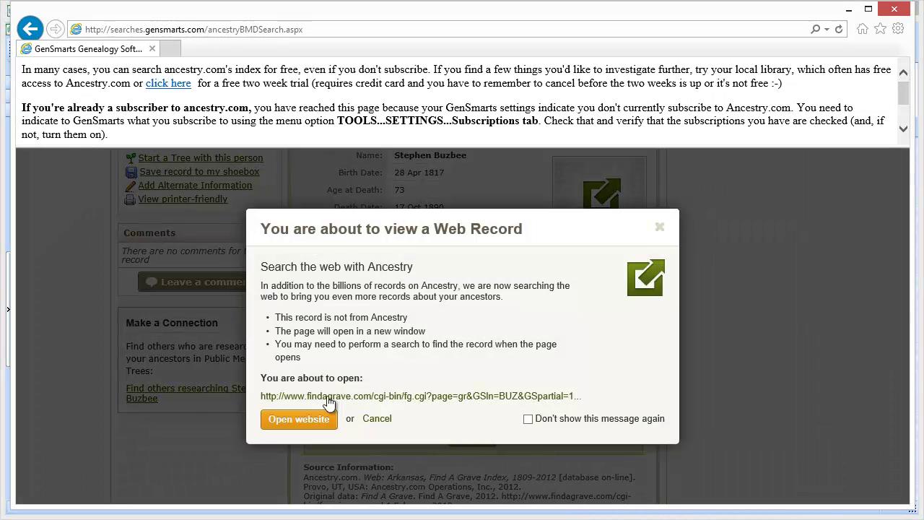
left_click(298, 419)
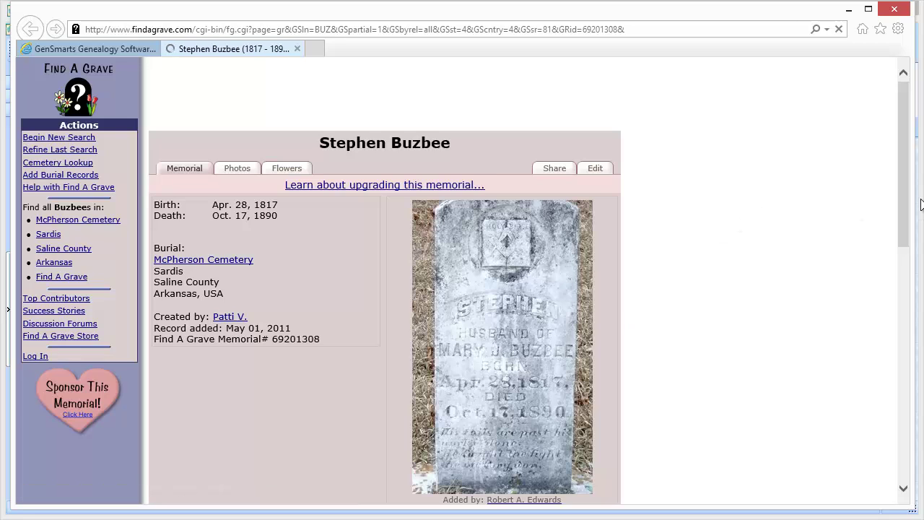
left_click_drag(902, 192, 908, 220)
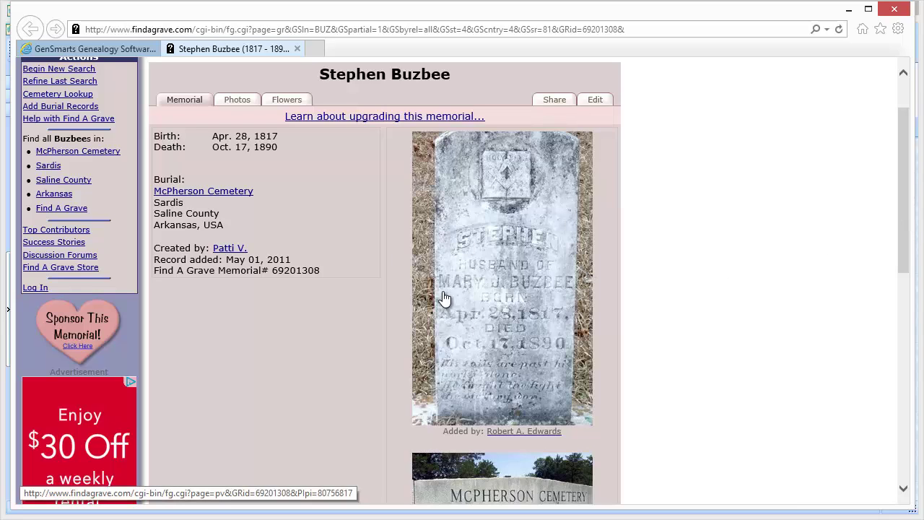
left_click(894, 8)
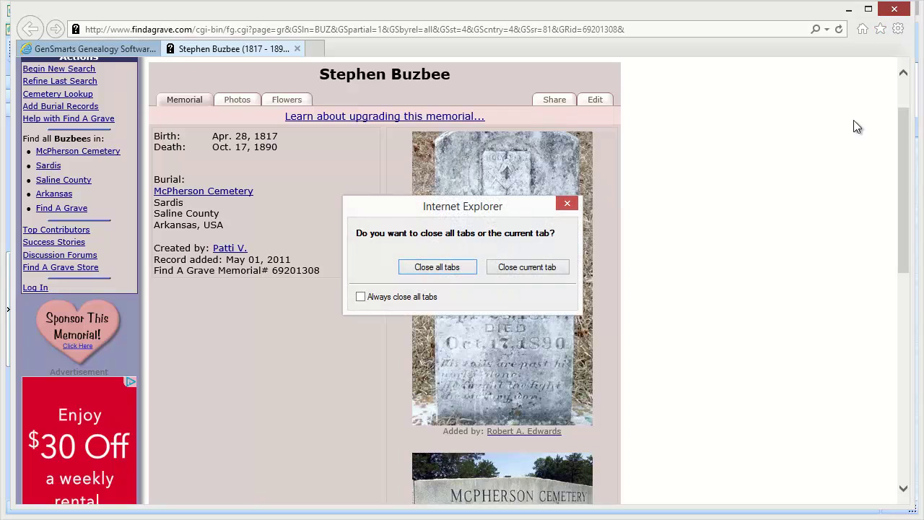
left_click(460, 273)
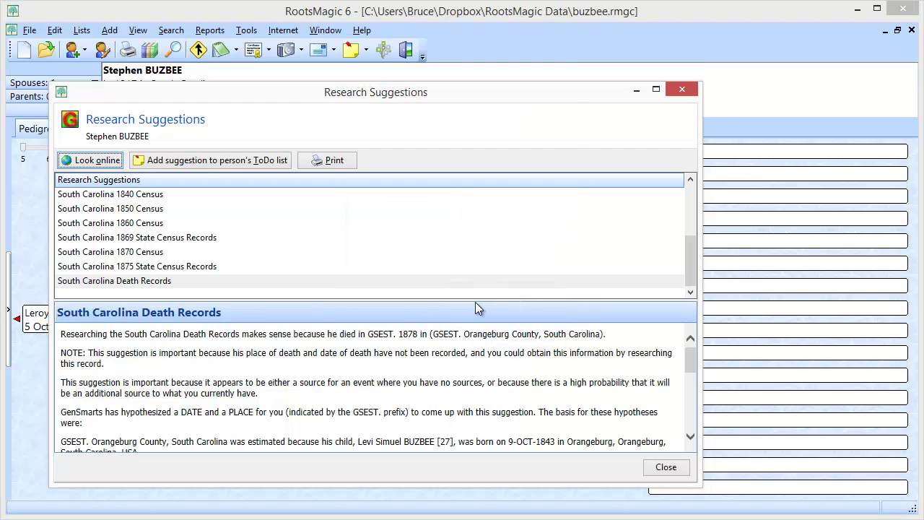
- Look up the South Carolina 1850 Census suggestion online, view the record with the 1817 South Carolina birth, and close the browser
left_click(188, 267)
scroll(184, 267, "up", 3)
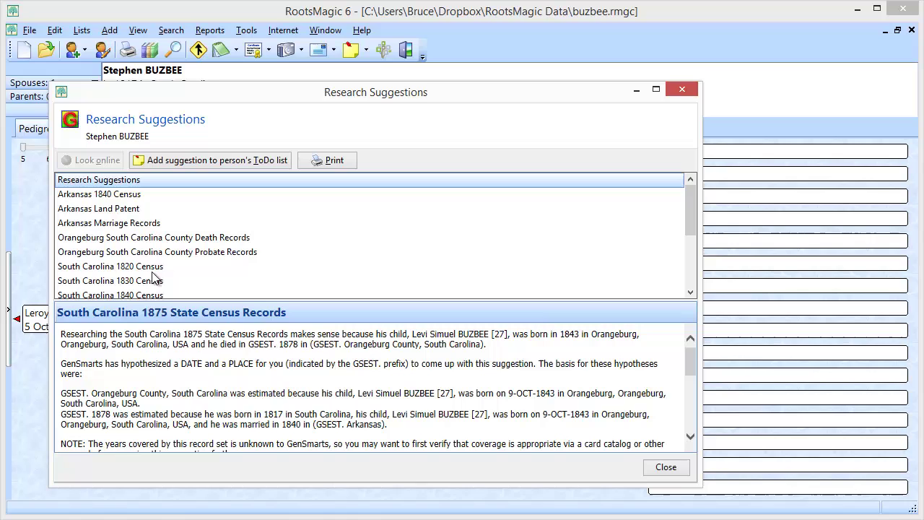
scroll(154, 264, "down", 2)
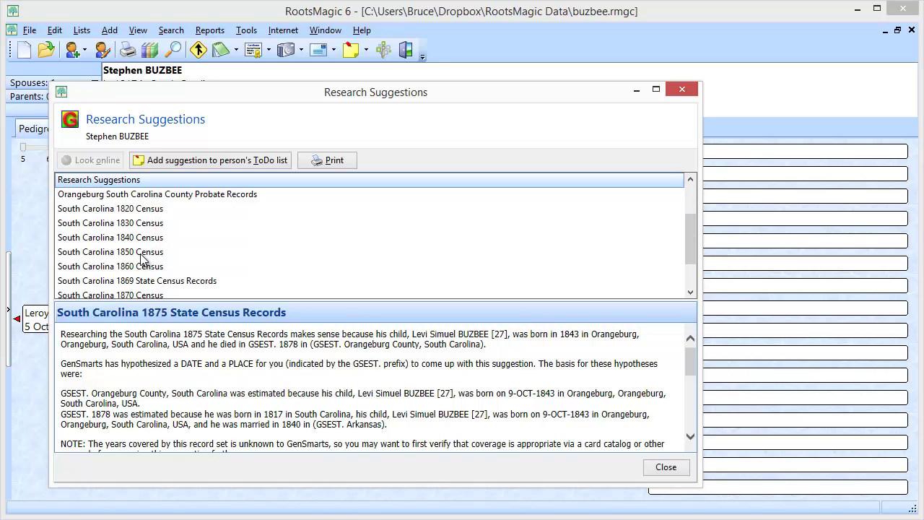
left_click(140, 252)
left_click(100, 160)
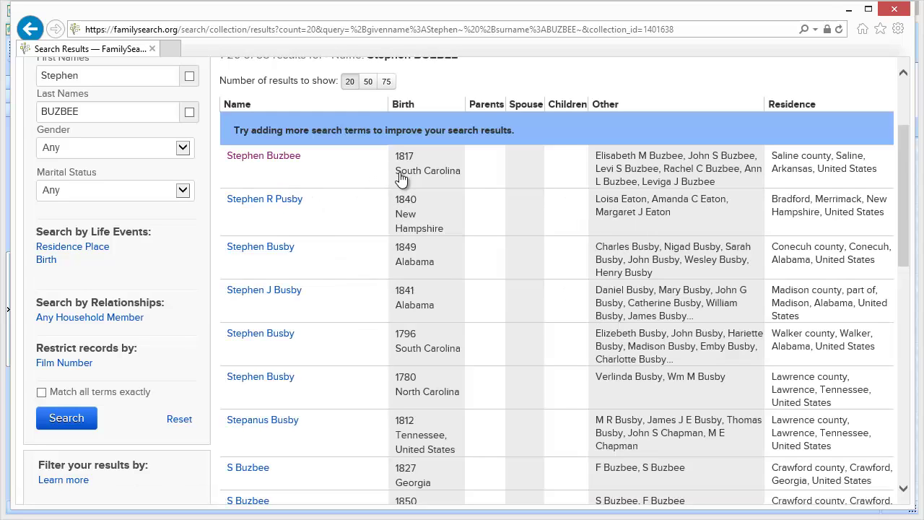
left_click(273, 159)
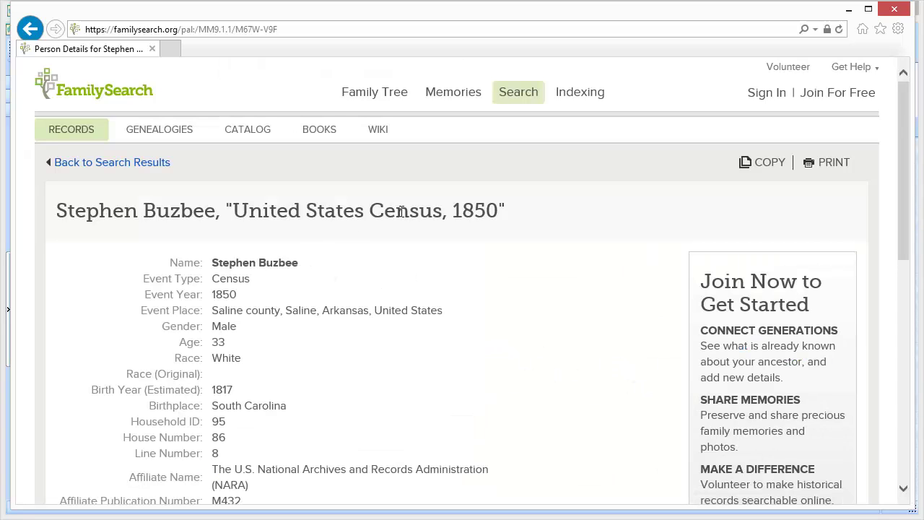
left_click(893, 11)
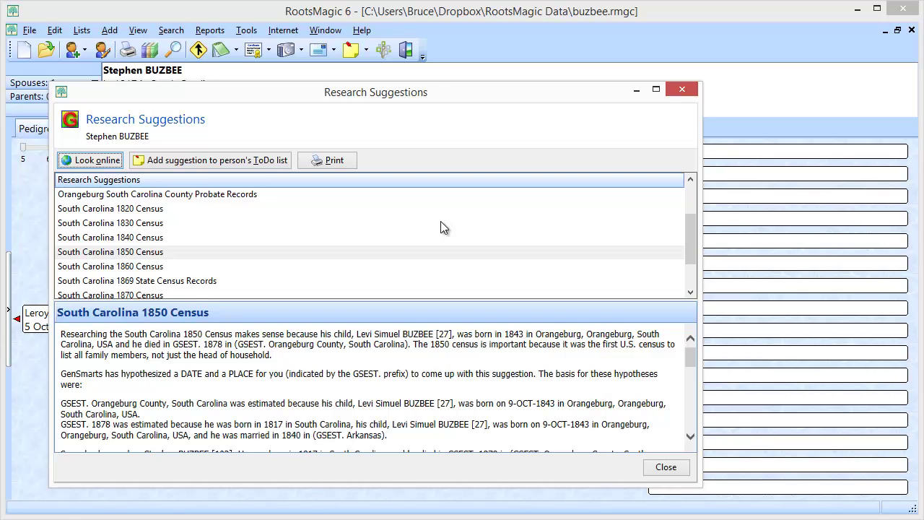
- Look up the South Carolina 1840 Census suggestion online, read down to the 1840 Orangeburg result, and close the browser
left_click(163, 238)
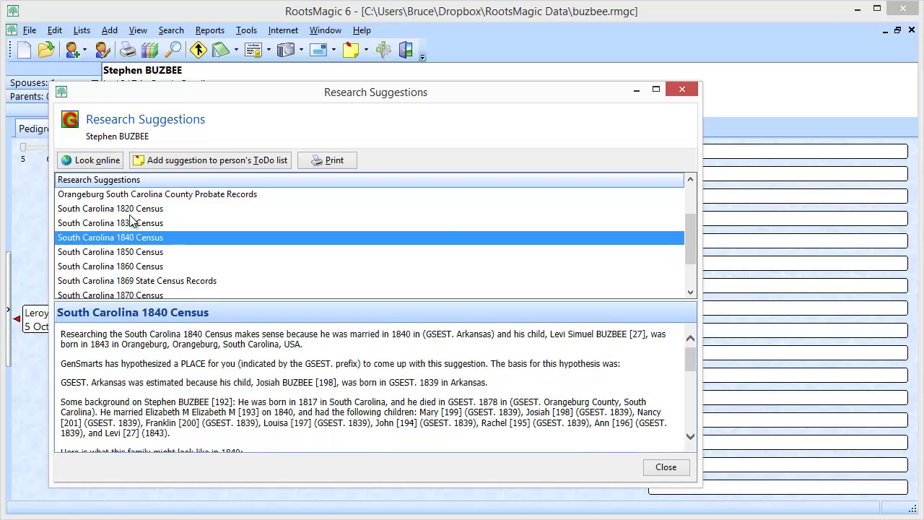
left_click(96, 162)
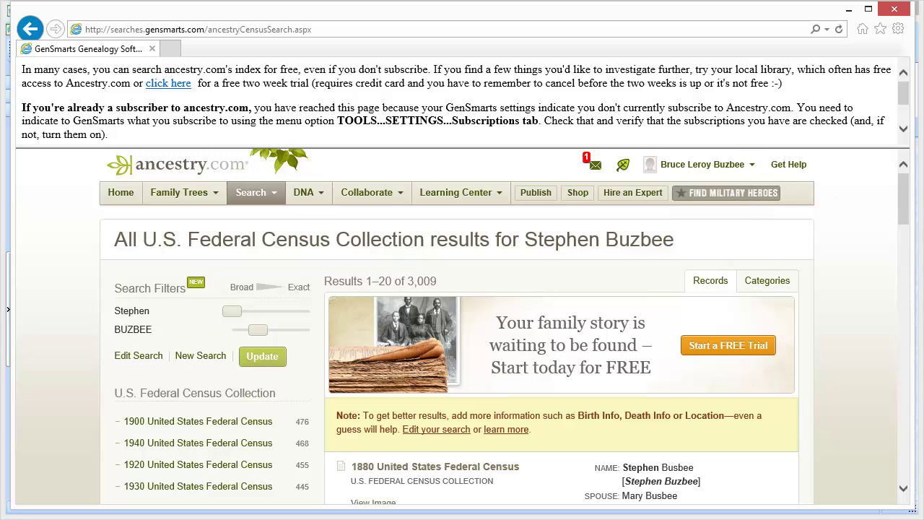
left_click_drag(905, 200, 905, 251)
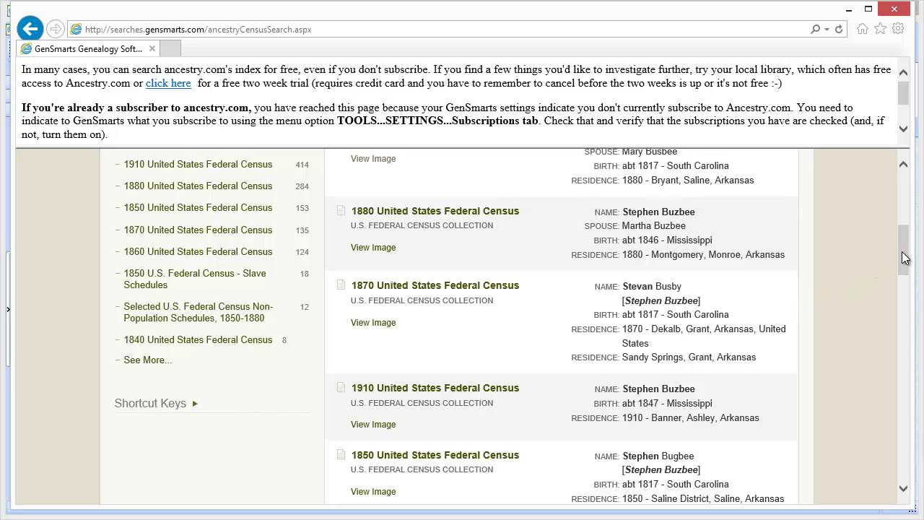
left_click_drag(900, 251, 861, 299)
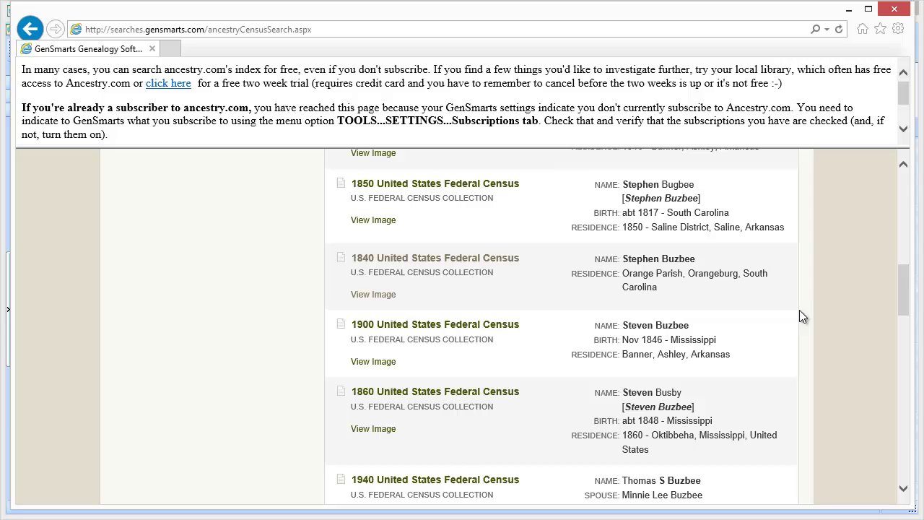
left_click(894, 10)
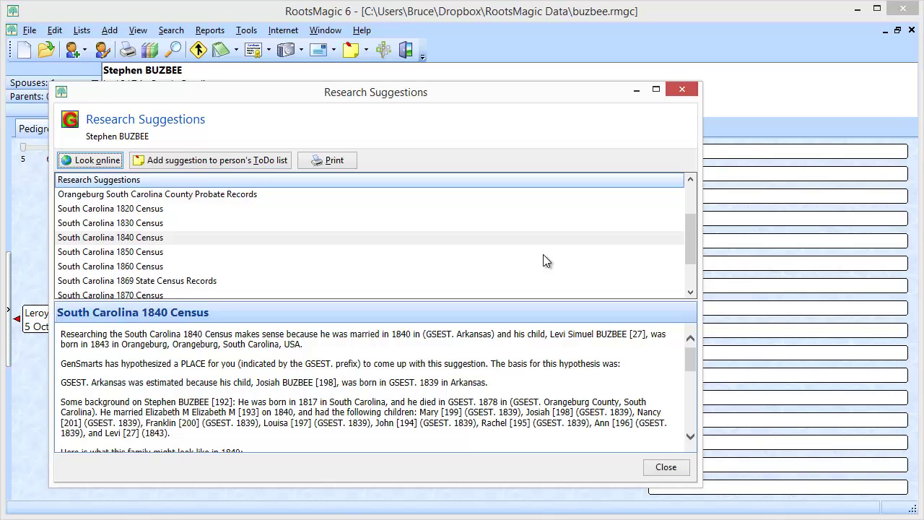
- Start a to-do task for the ancestor from the South Carolina 1840 Census suggestion
left_click(121, 240)
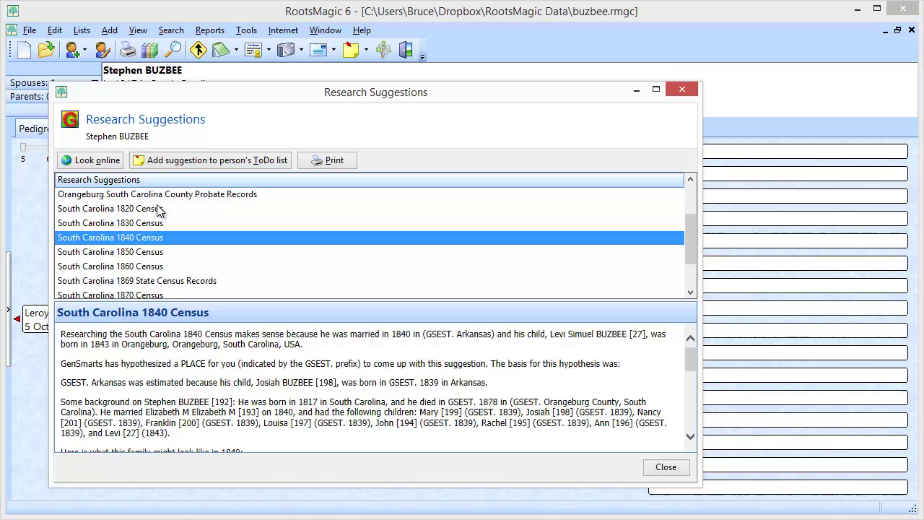
left_click(168, 162)
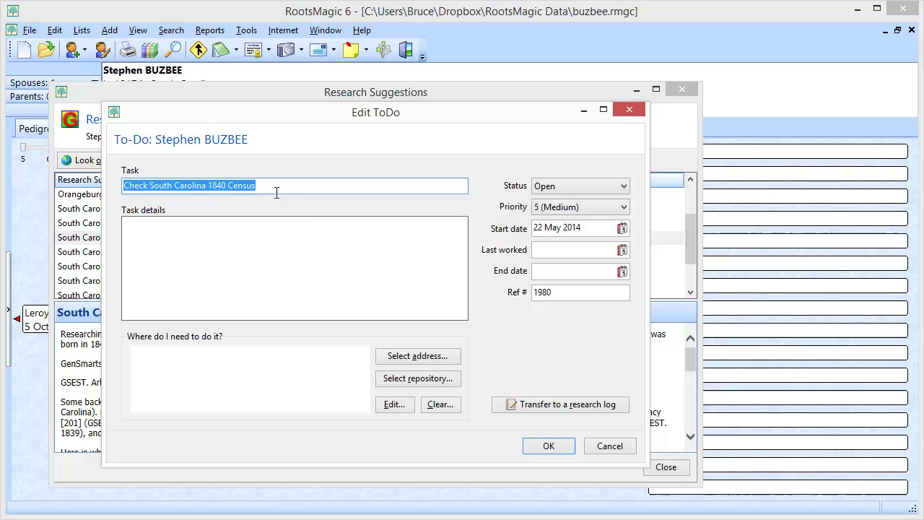
left_click(273, 232)
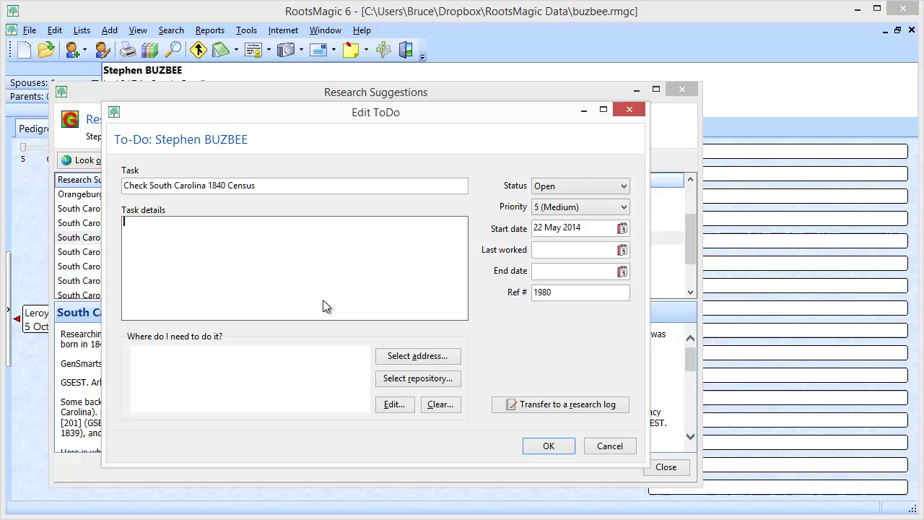
- Create a repository named Ancestry, assign it to the 1840 census task, and save the task
left_click(410, 382)
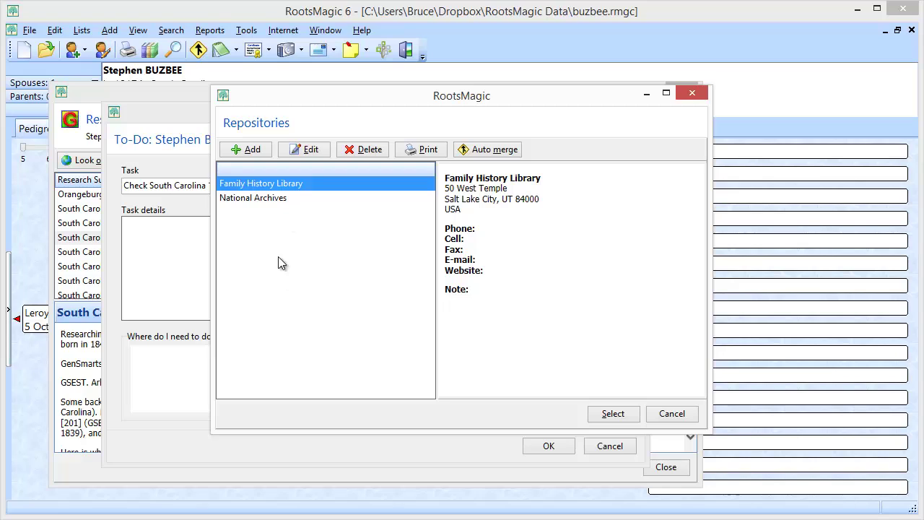
left_click(252, 150)
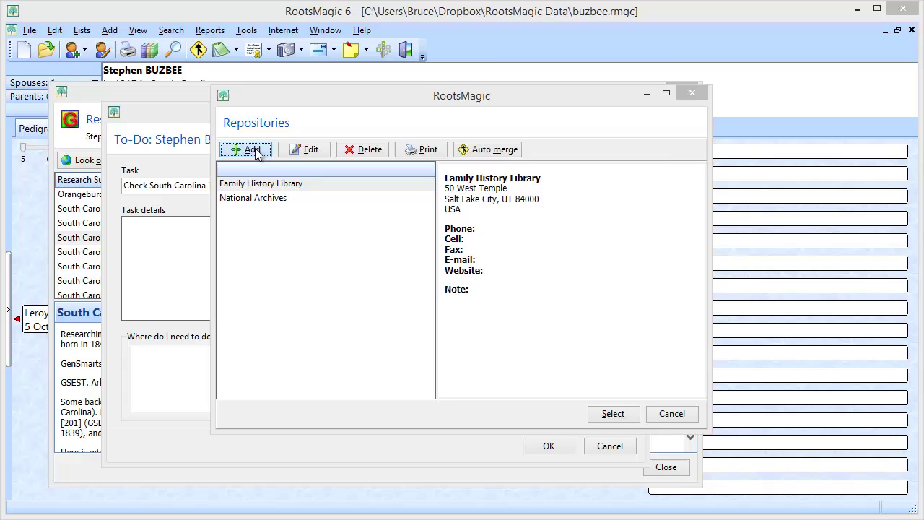
type("Ancestry")
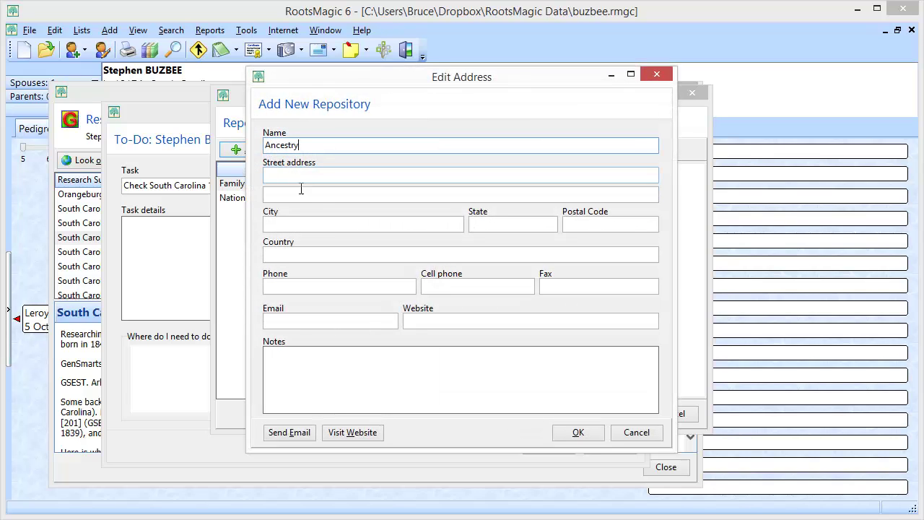
left_click(578, 432)
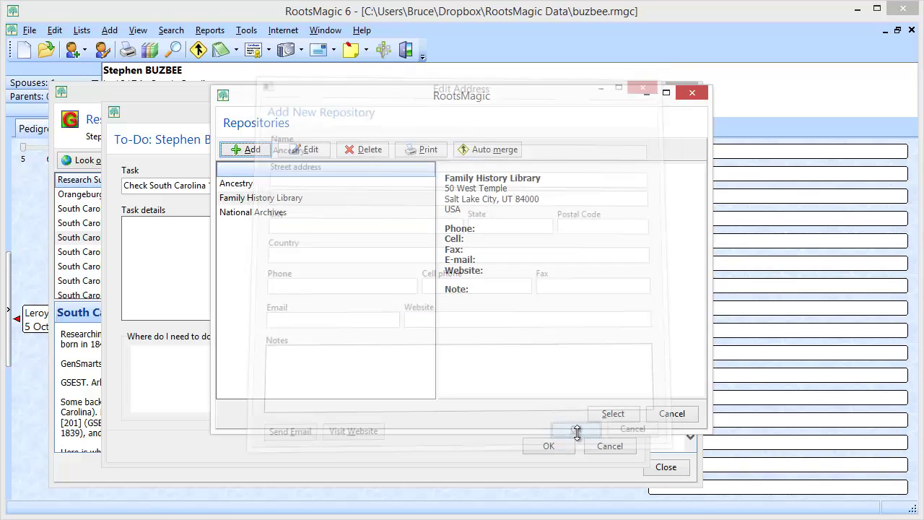
left_click(234, 185)
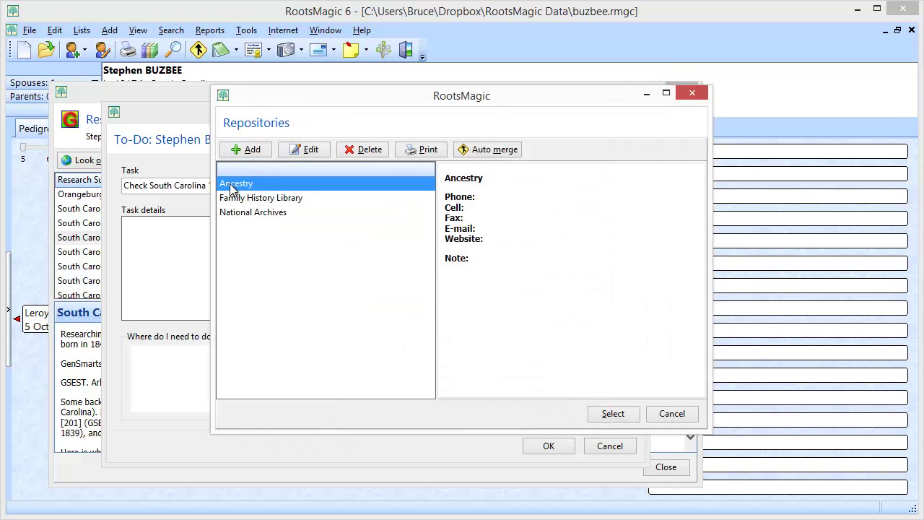
left_click(606, 415)
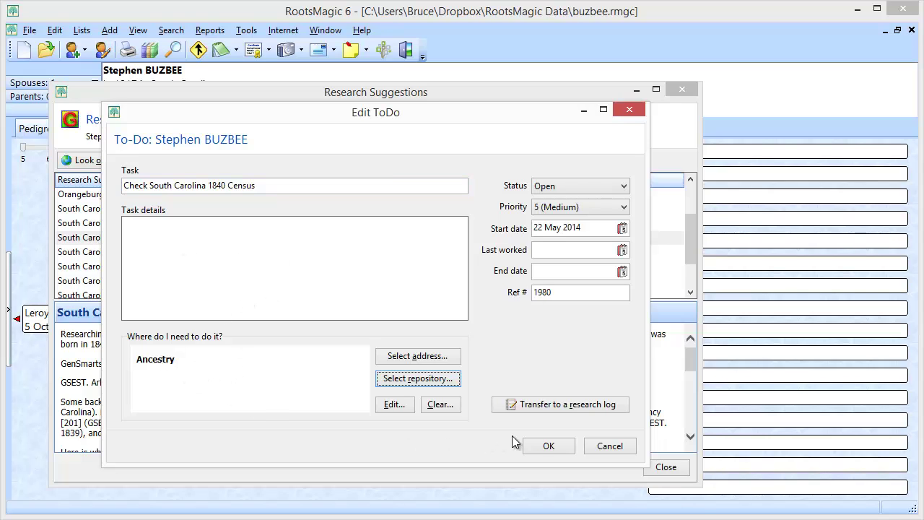
left_click(542, 445)
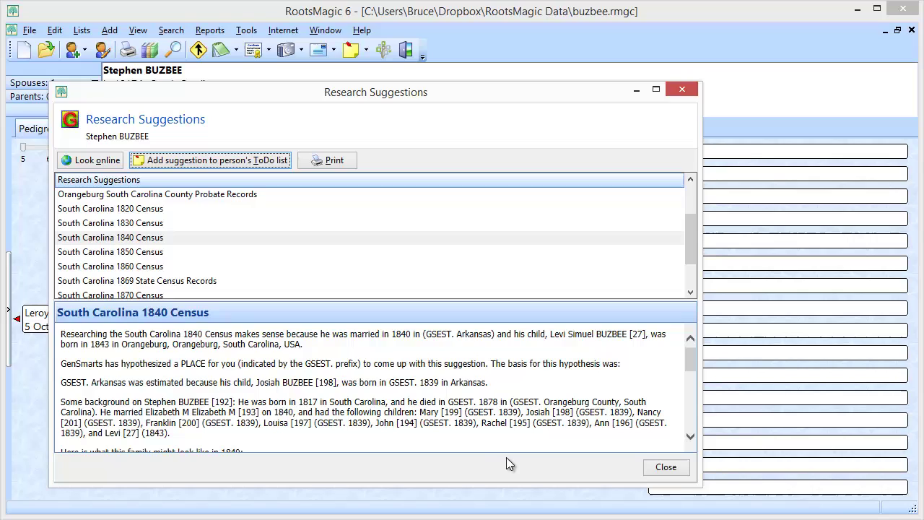
- Add the South Carolina 1820 Census suggestion to the ancestor's to-do list with Ancestry as its repository
left_click(124, 211)
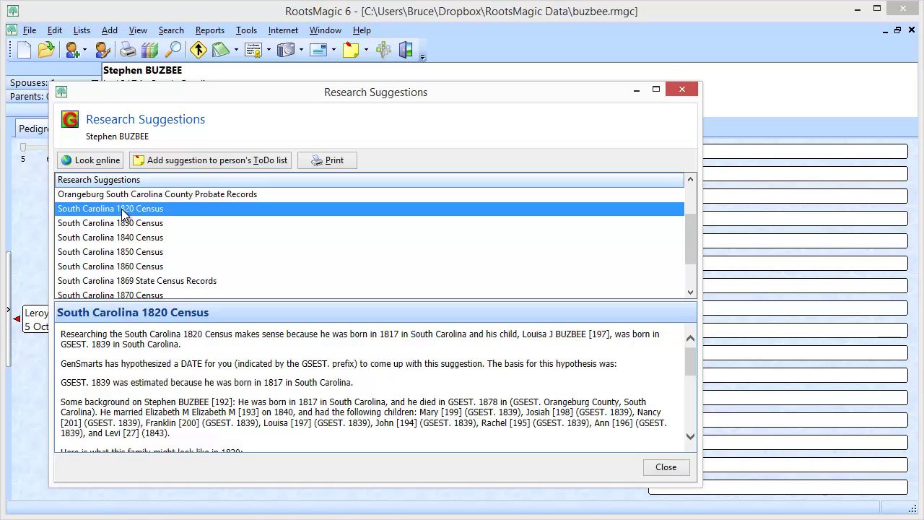
left_click(184, 163)
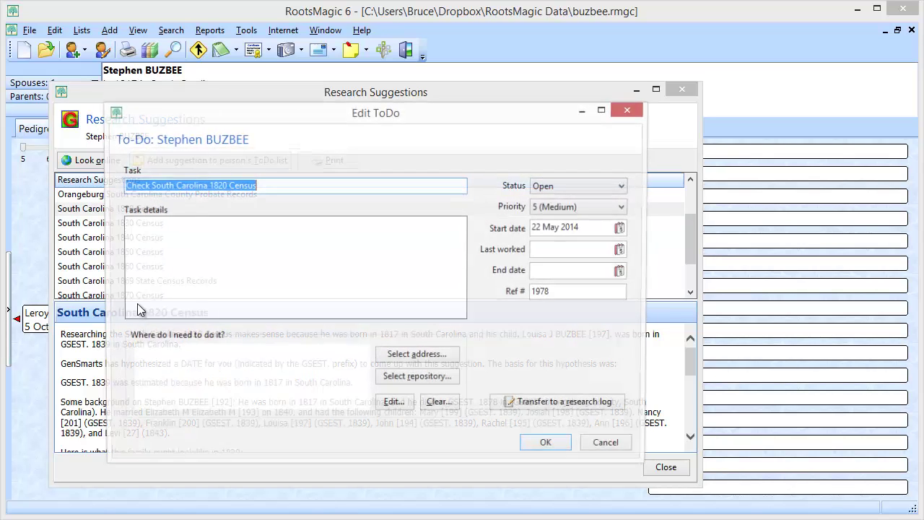
left_click(399, 379)
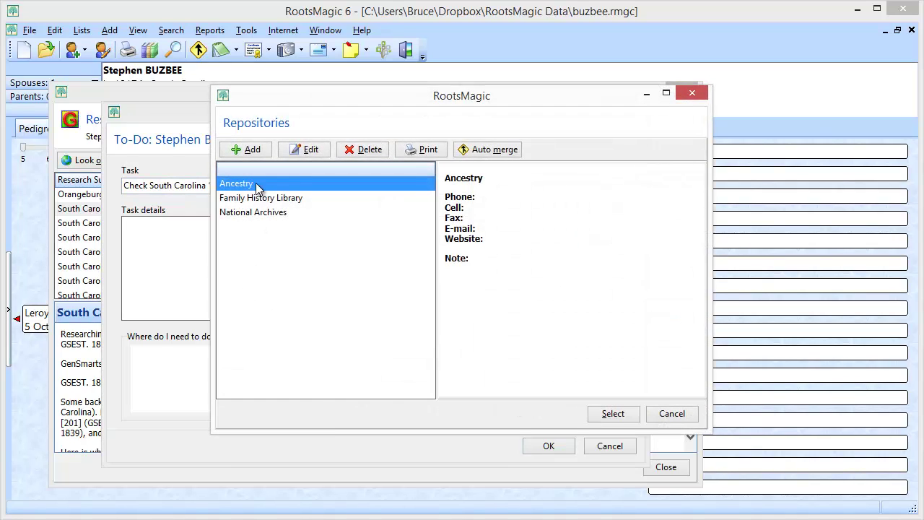
left_click(606, 414)
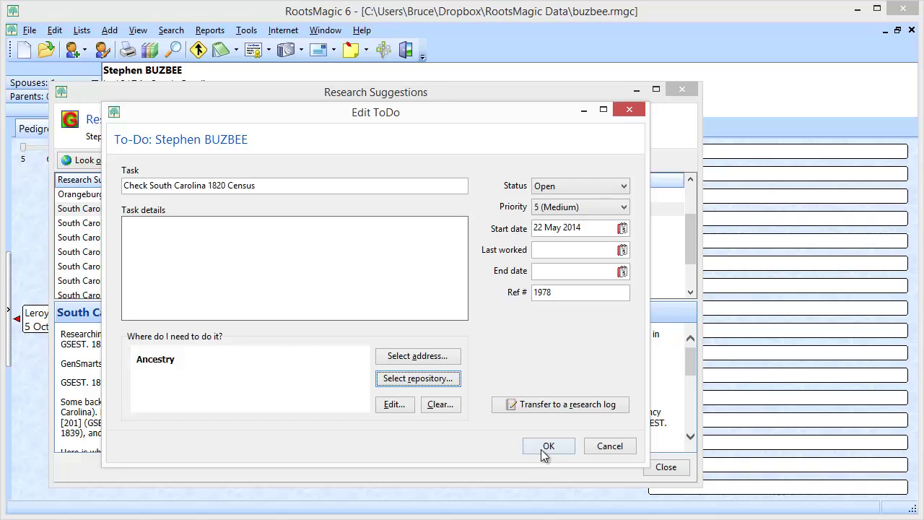
left_click(542, 447)
left_click(544, 448)
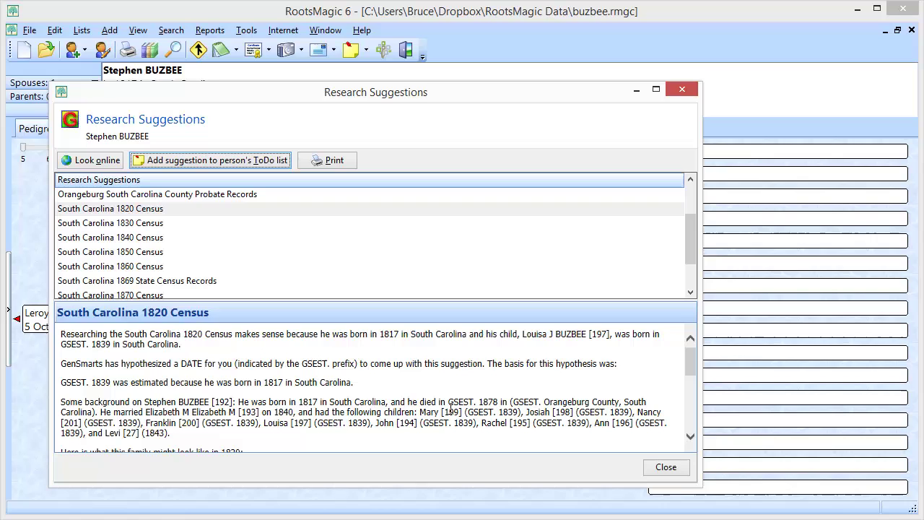
- Close the research suggestions and open the report settings for a To-Do List research report
left_click(674, 468)
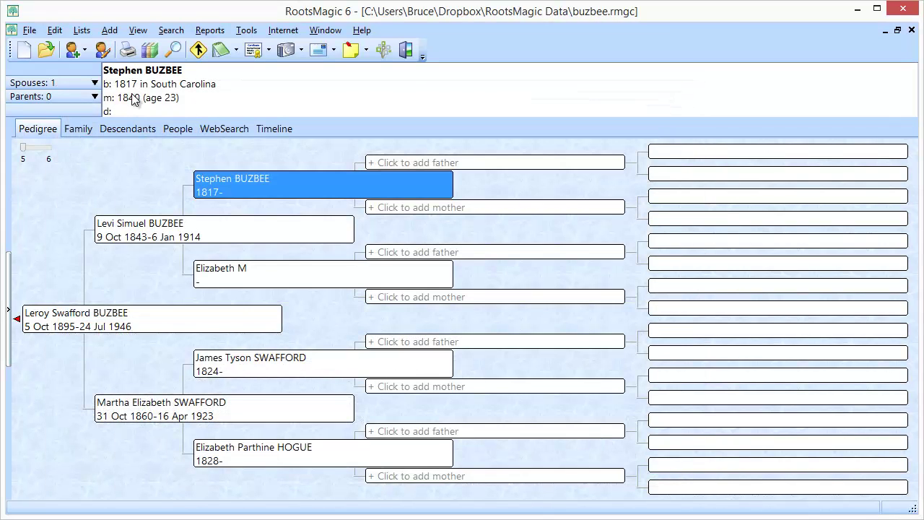
left_click(128, 49)
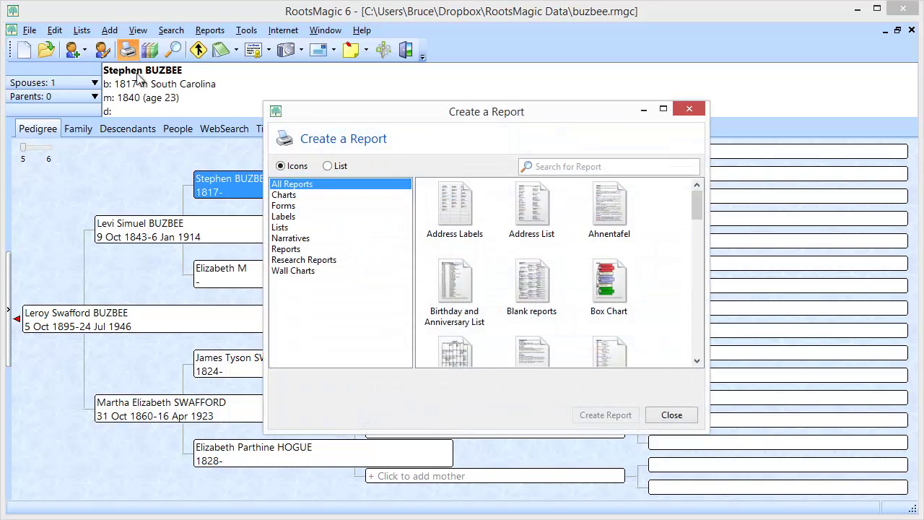
left_click(289, 260)
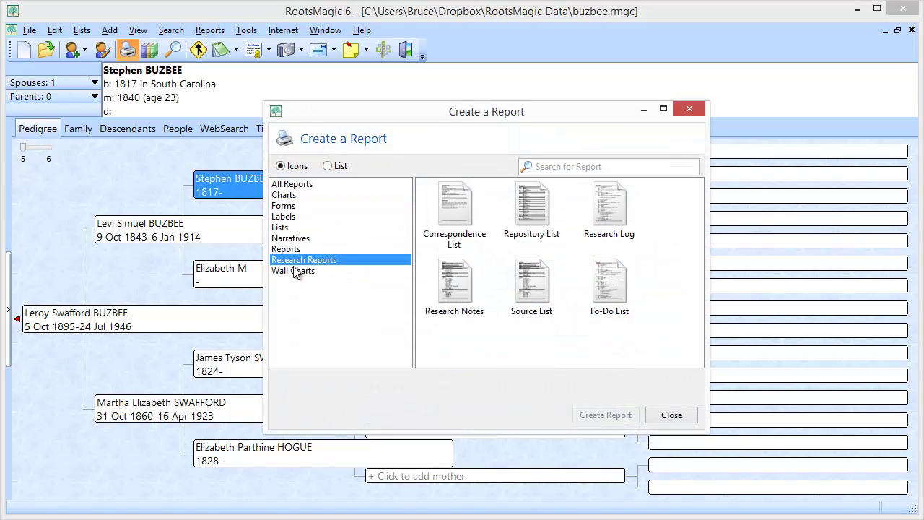
left_click(605, 293)
left_click(596, 418)
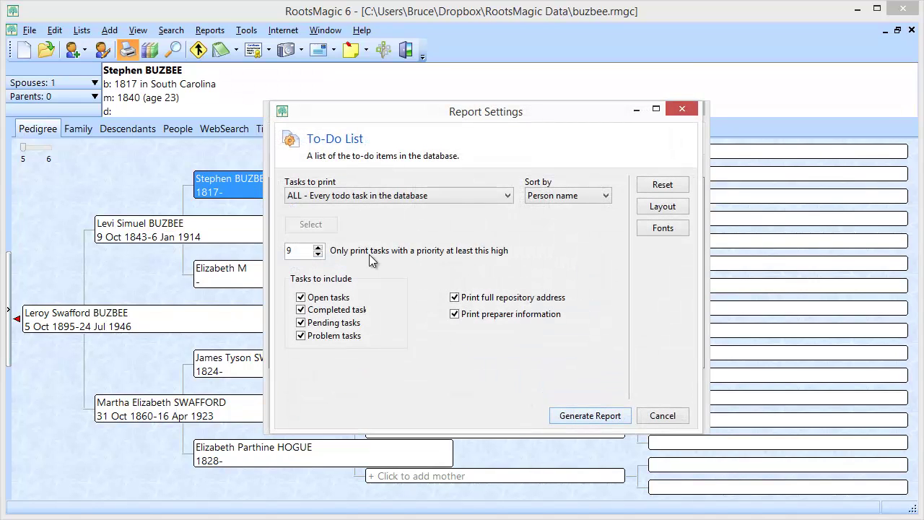
- Restrict the To-Do List report to all tasks at the Ancestry repository, and close the report selection
left_click(329, 197)
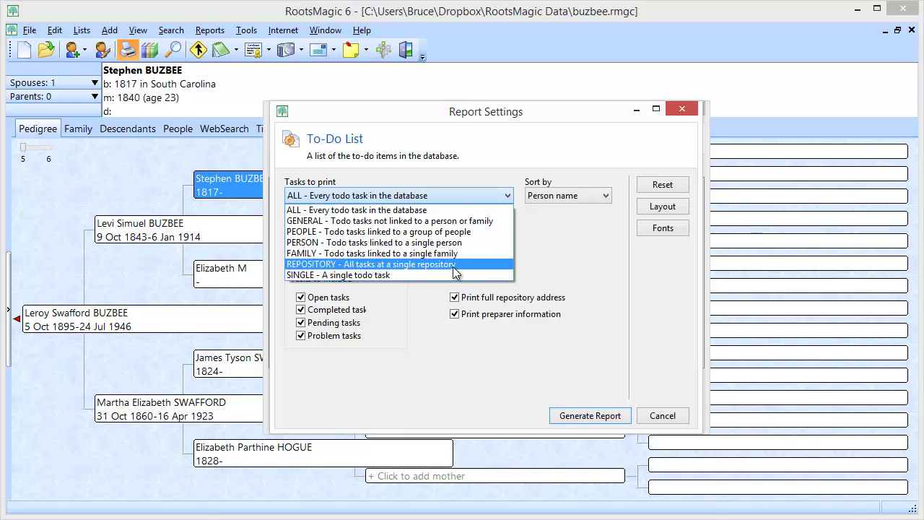
left_click(415, 264)
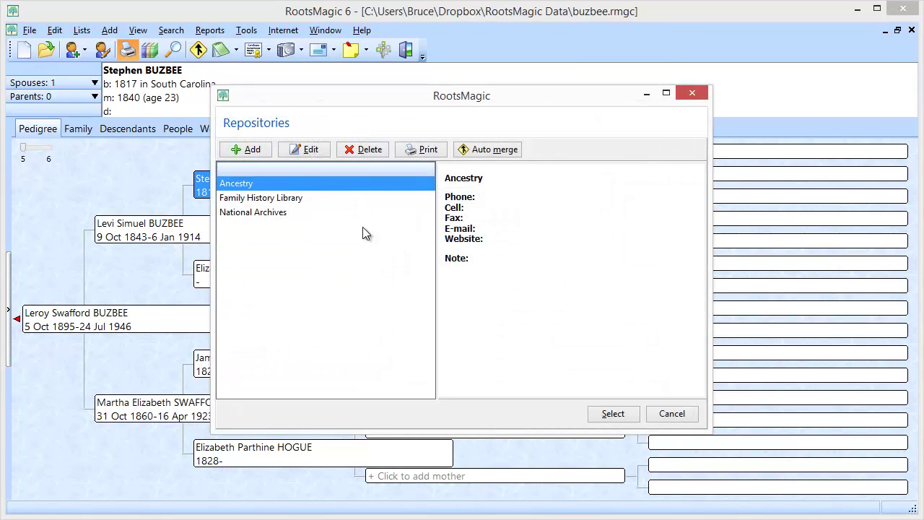
left_click(610, 413)
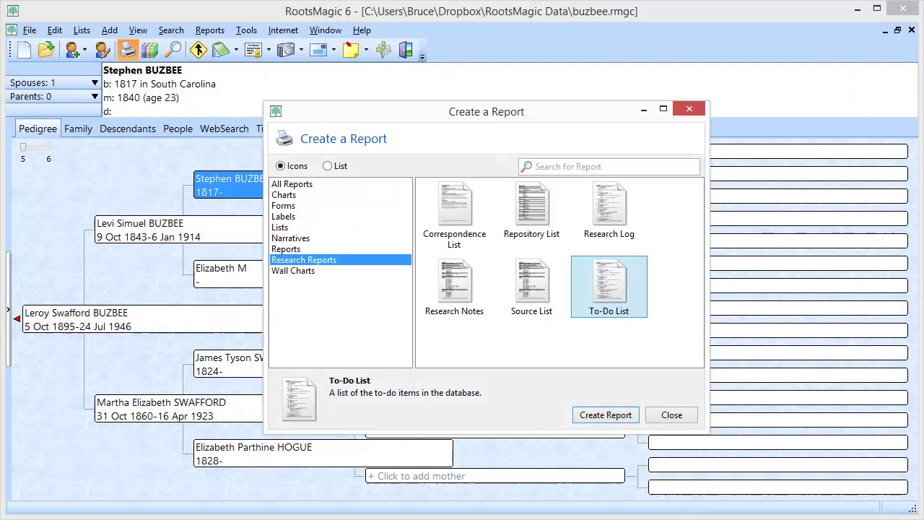
left_click(667, 416)
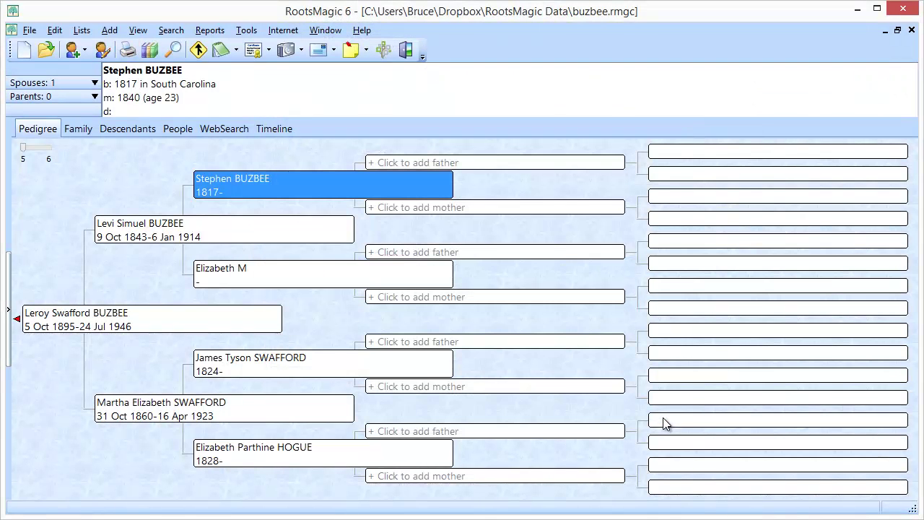
- Launch the standalone GenSmarts program, dismiss its welcome wizard, and move its window fully into view
key("super")
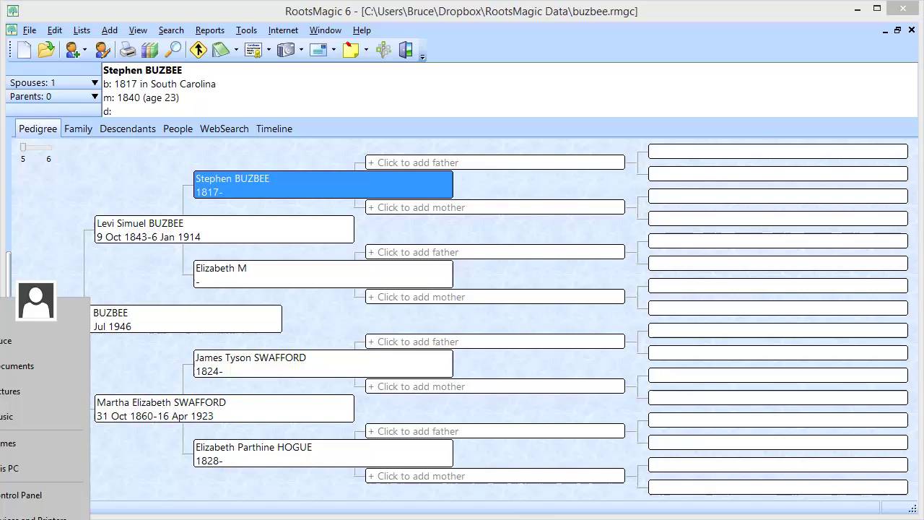
key("Escape")
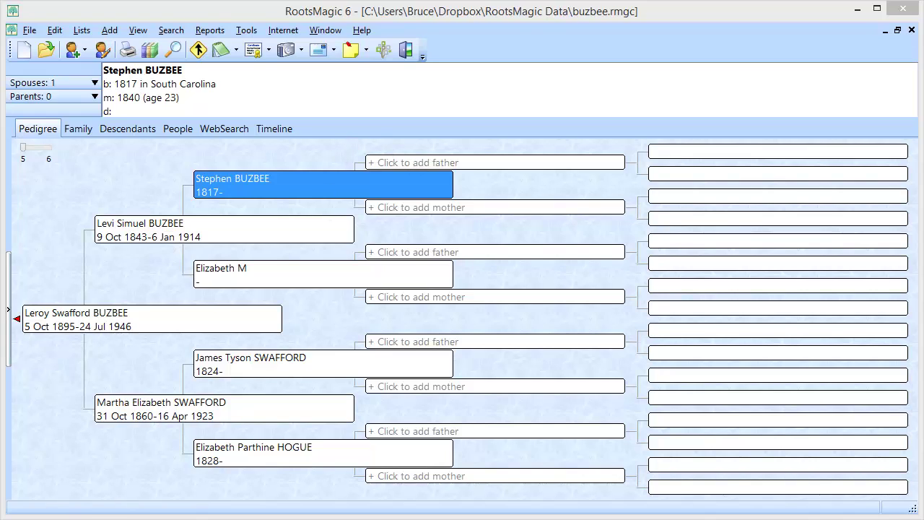
key("super")
key("super")
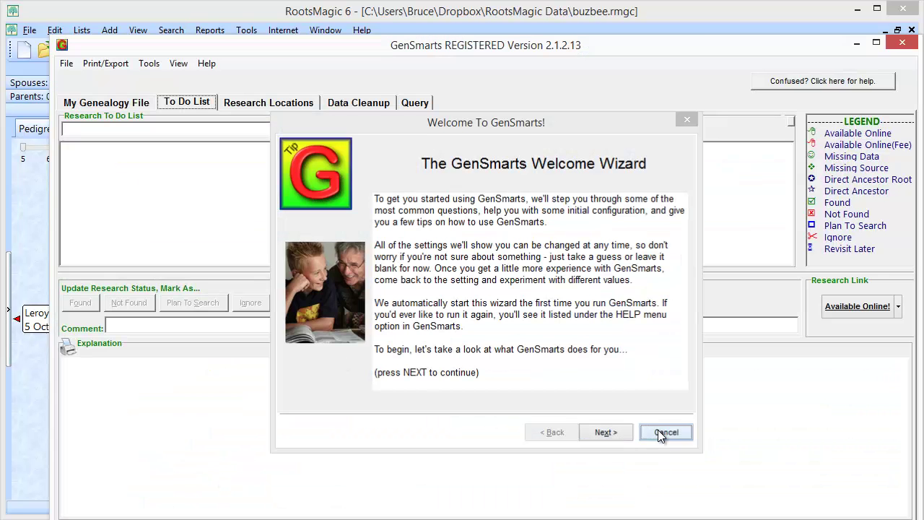
left_click(658, 430)
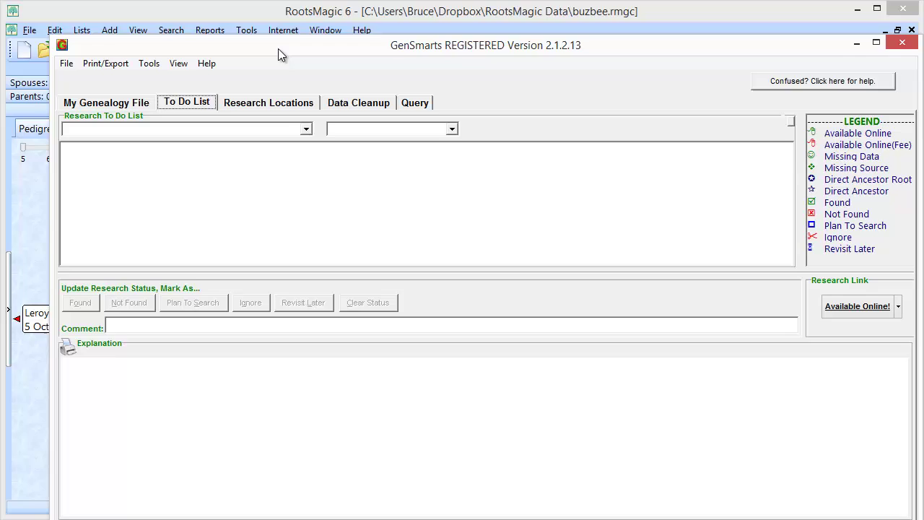
left_click_drag(278, 48, 258, 21)
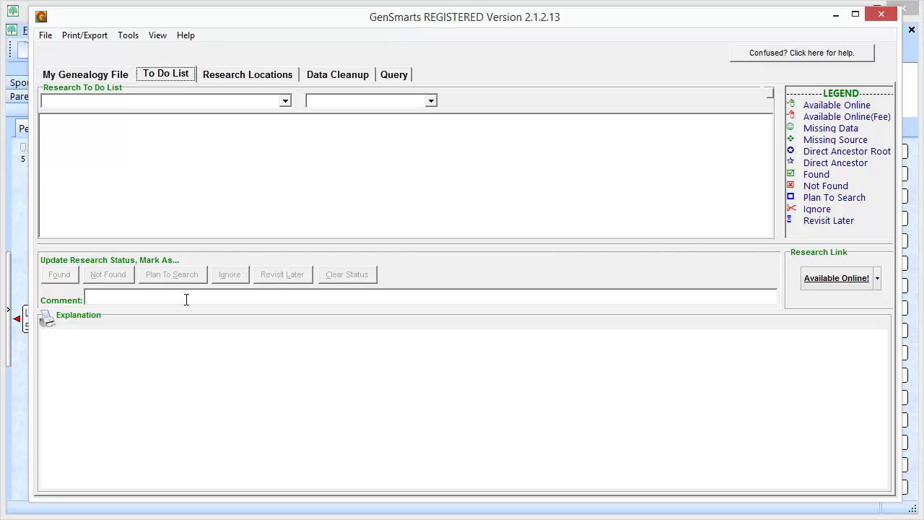
- Mark Ancestry.com or Ancestry.co.UK/CA/AU/DE as a subscription in the GenSmarts settings and save them
left_click(120, 40)
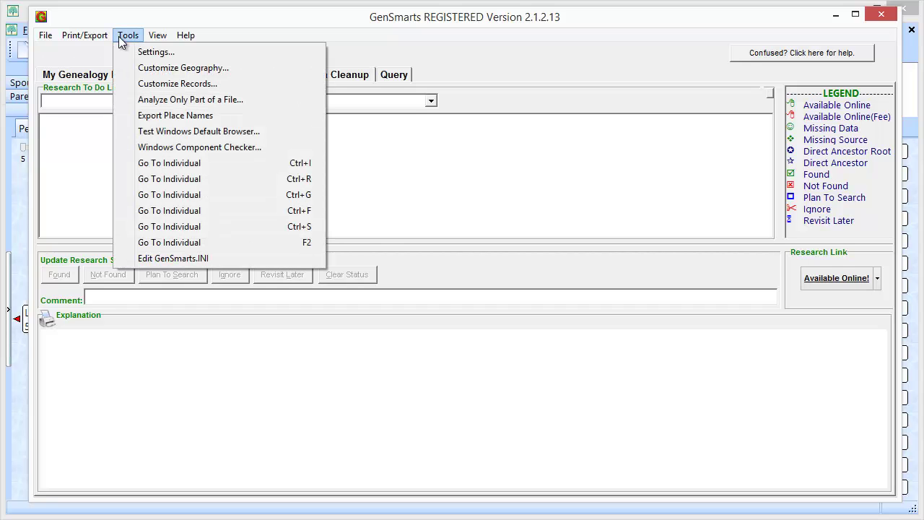
mouse_move(154, 42)
left_click(148, 55)
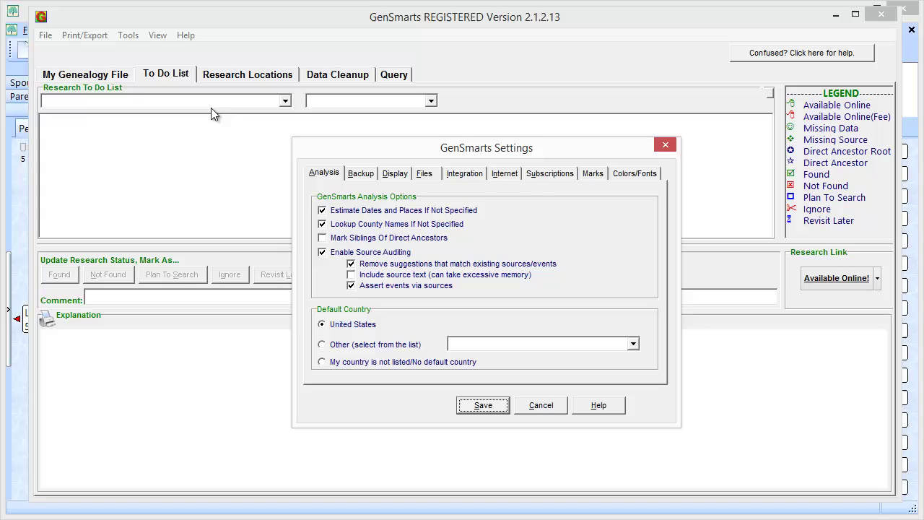
left_click(542, 175)
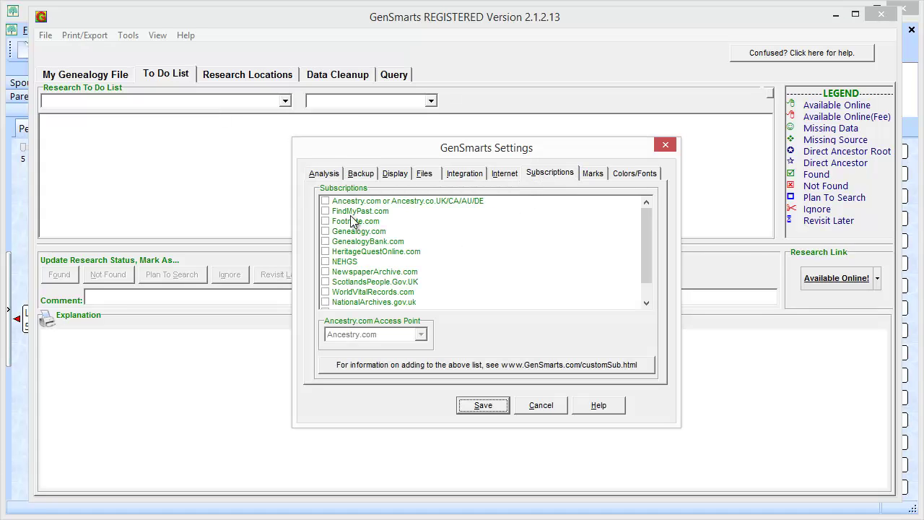
left_click(325, 201)
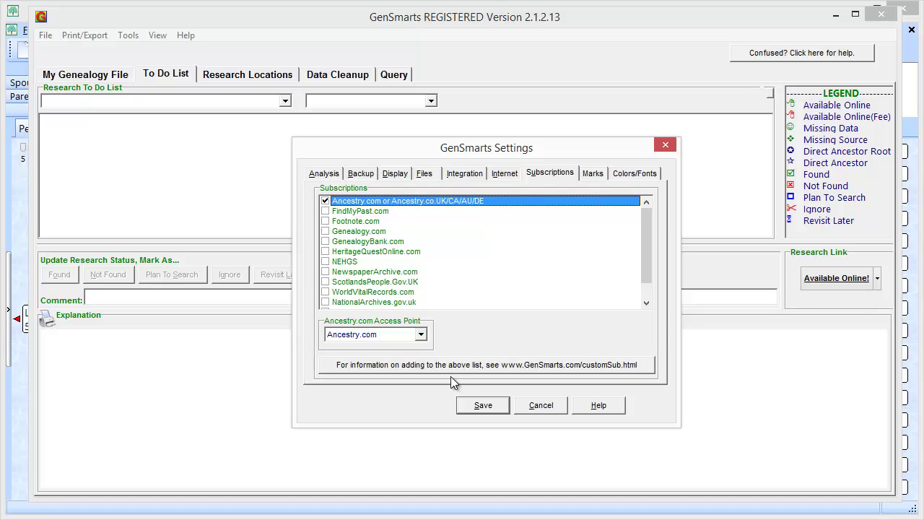
left_click(482, 405)
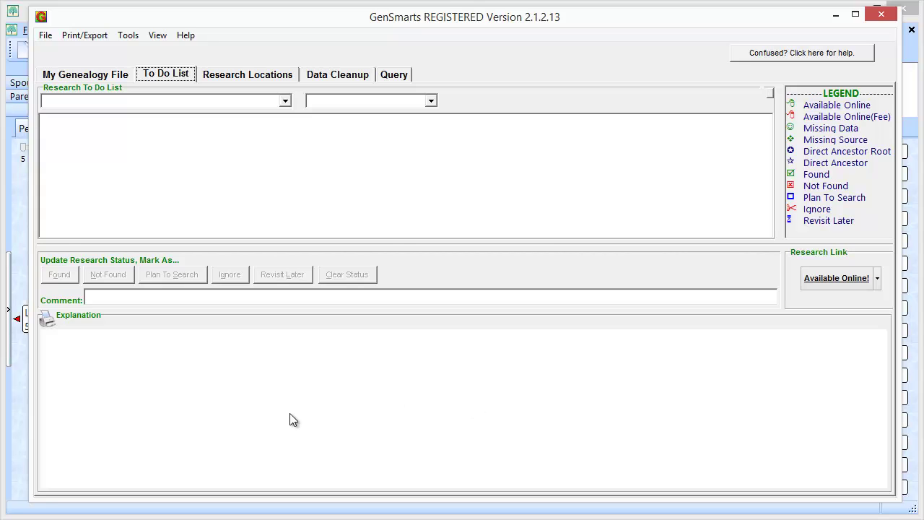
- Check the GenSmarts file commands, then close GenSmarts to return to the RootsMagic pedigree
left_click(43, 34)
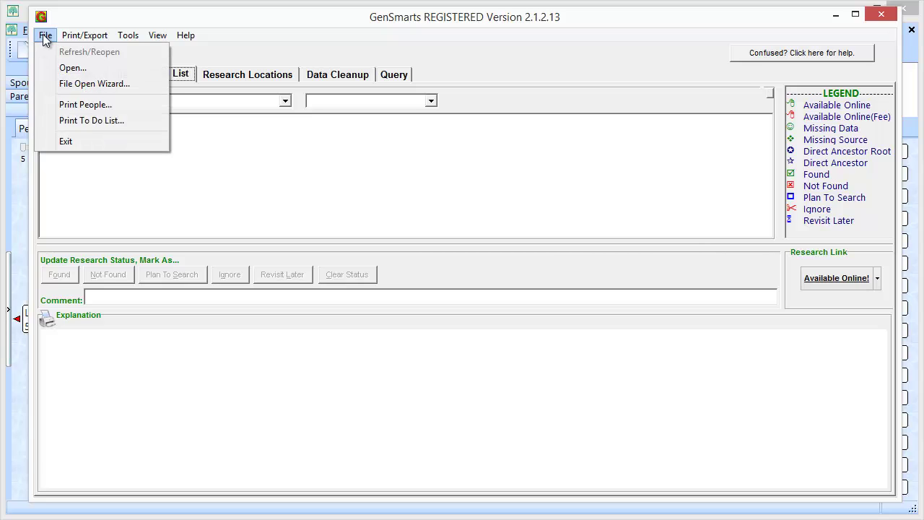
left_click(171, 25)
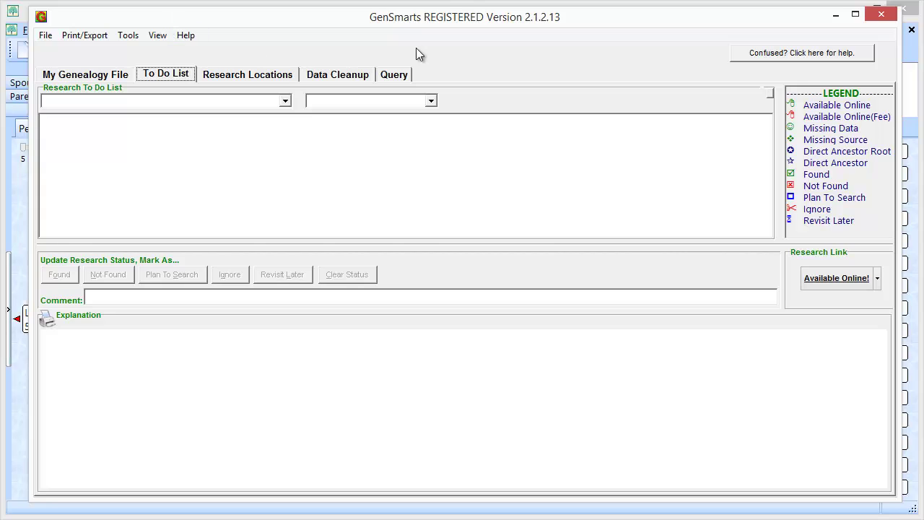
left_click(882, 15)
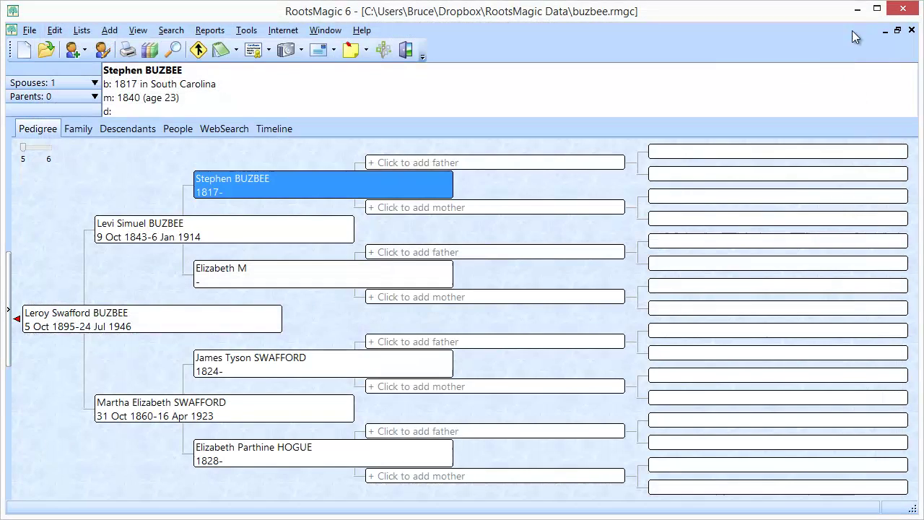